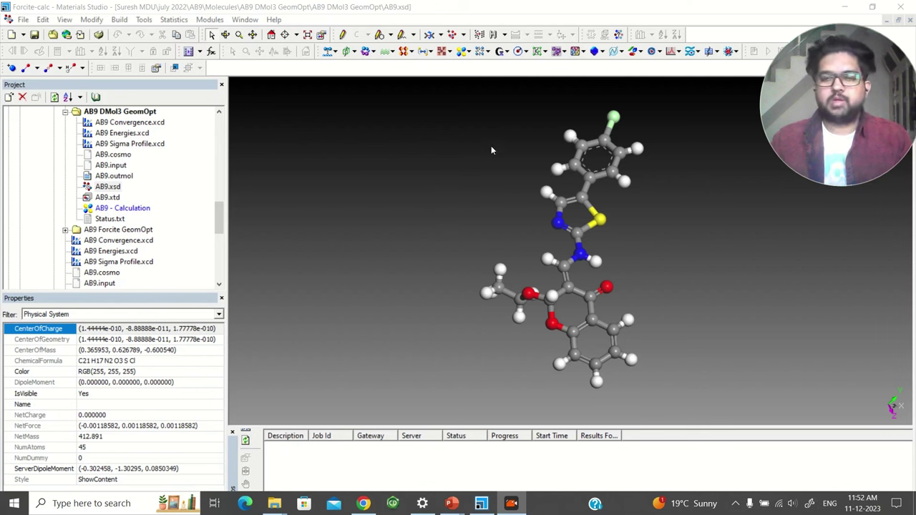
right_drag(497, 114, 630, 315)
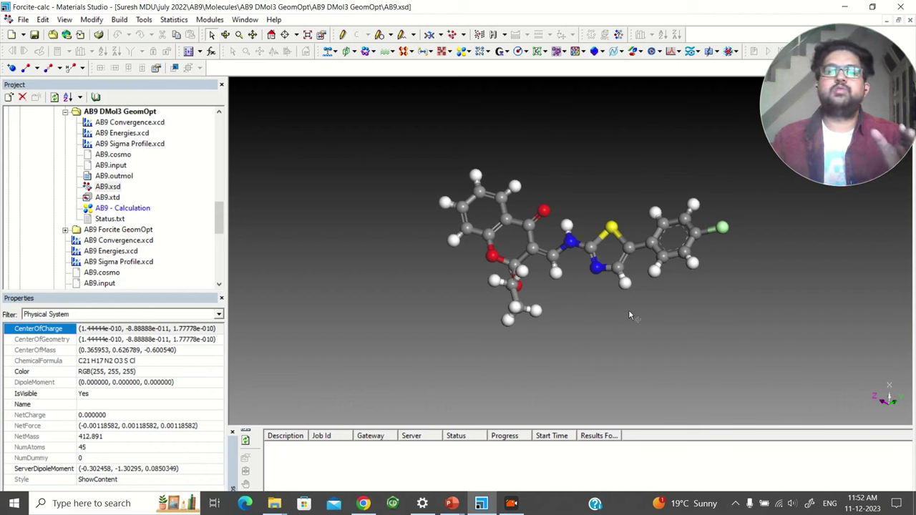
right_drag(630, 315, 658, 154)
right_drag(566, 321, 555, 229)
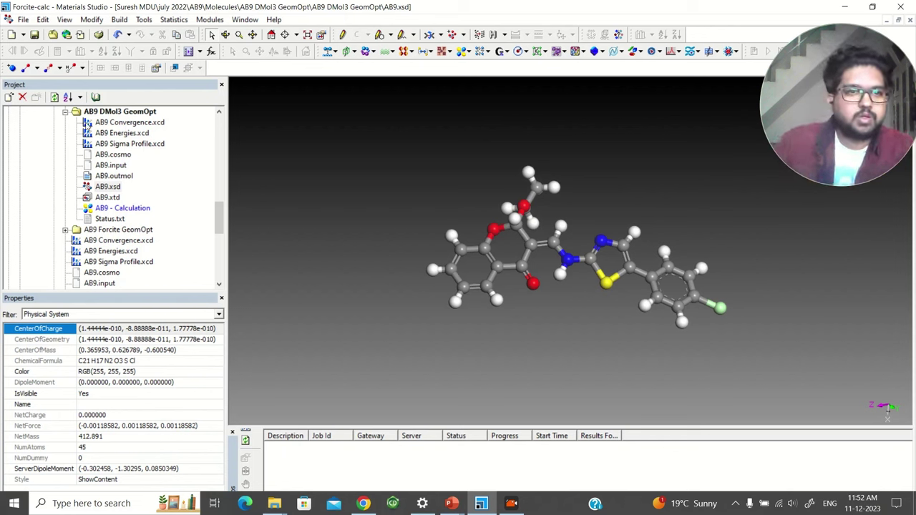
- Open the AB9 DMol3 calculation and review its setup, electronic and property settings, including the geometry optimization convergence options
click(136, 208)
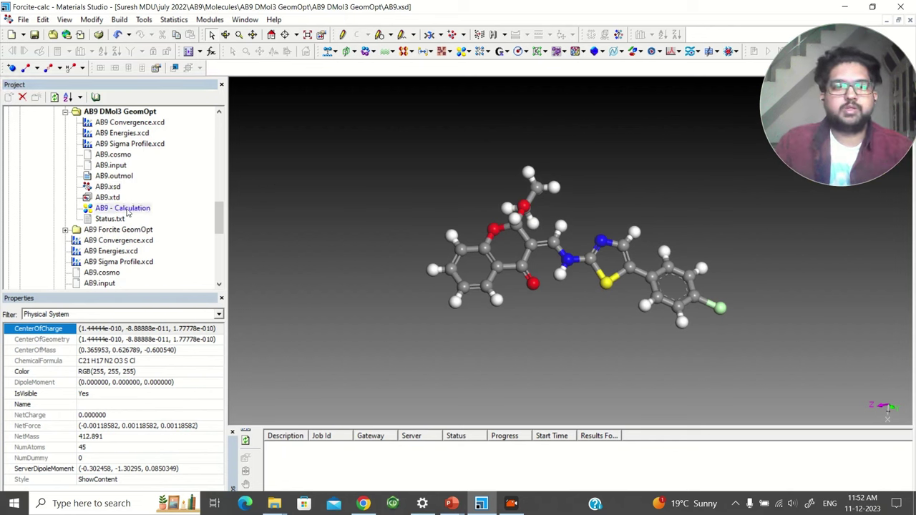
key(Return)
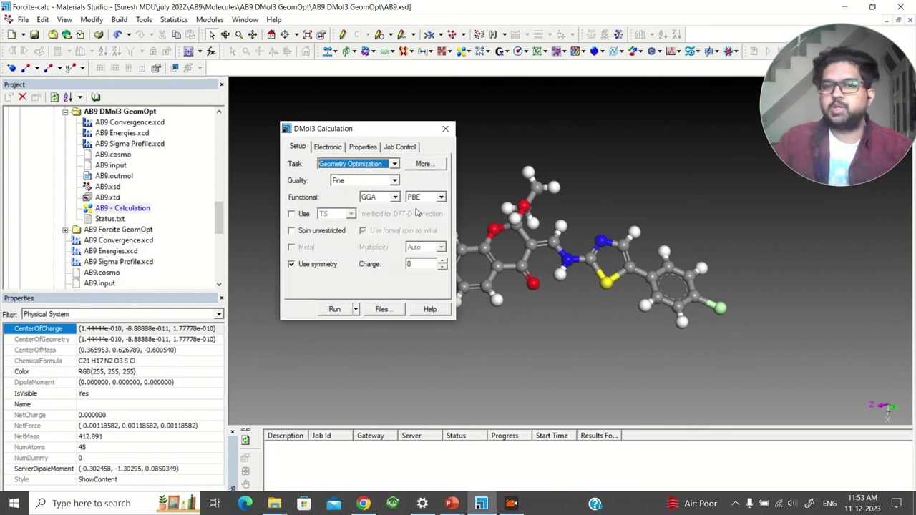
click(325, 150)
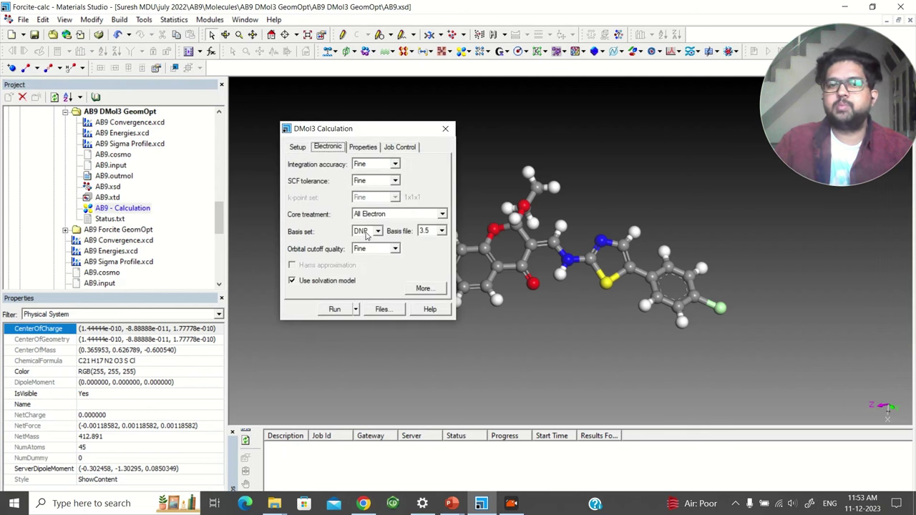
click(363, 147)
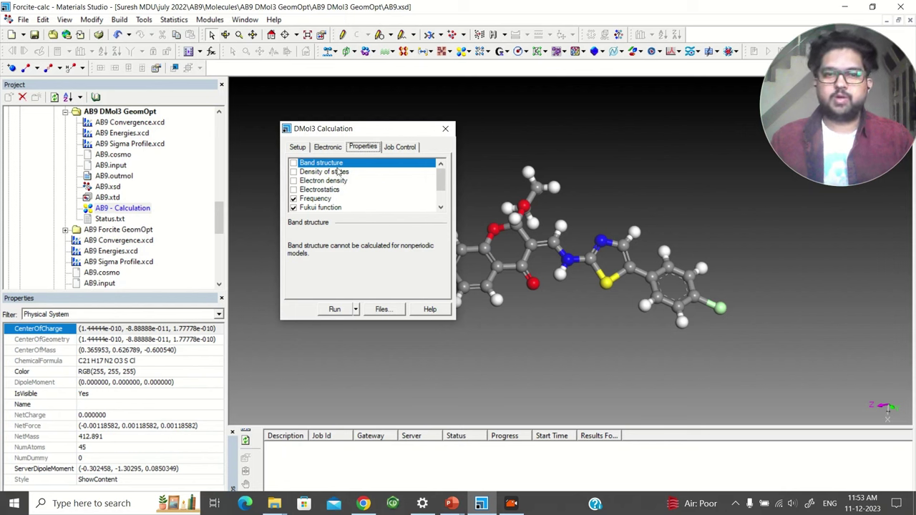
click(296, 147)
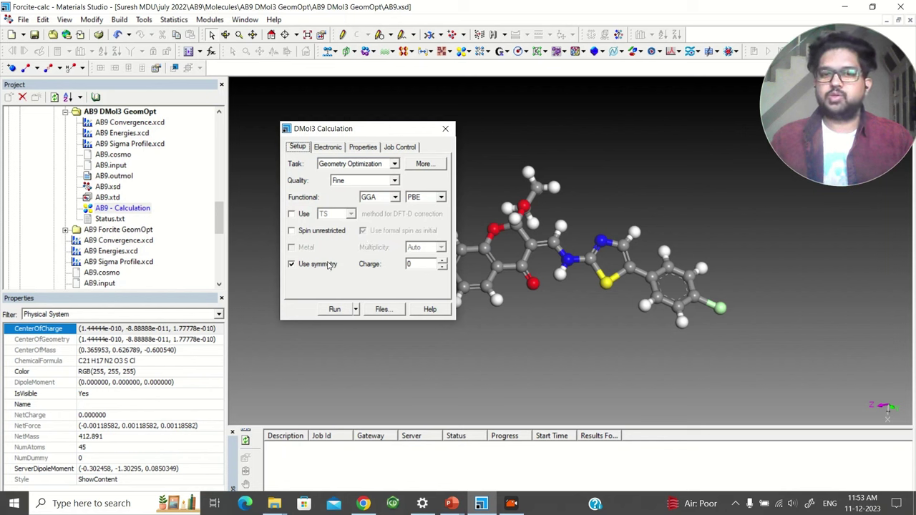
click(423, 164)
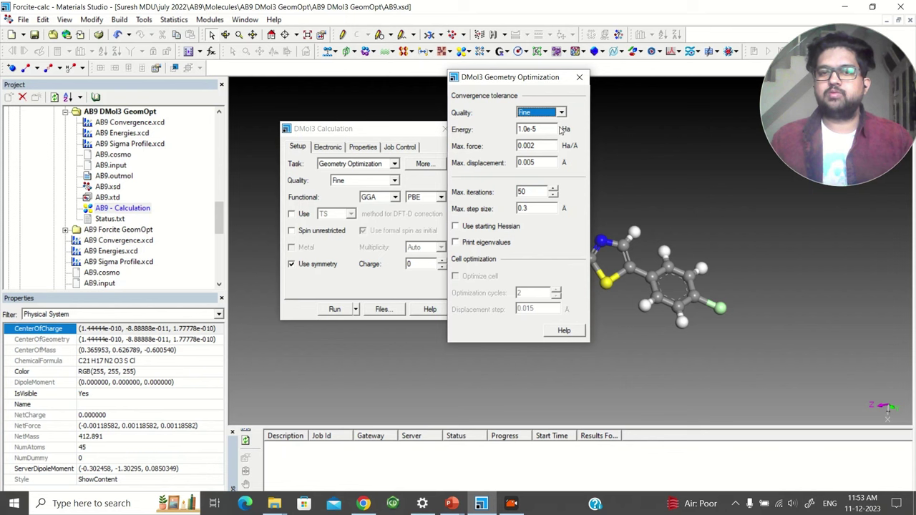
click(579, 76)
- Check the calculation's electronic settings, its Frequency and Fukui function properties and its job control options, and close it
click(327, 147)
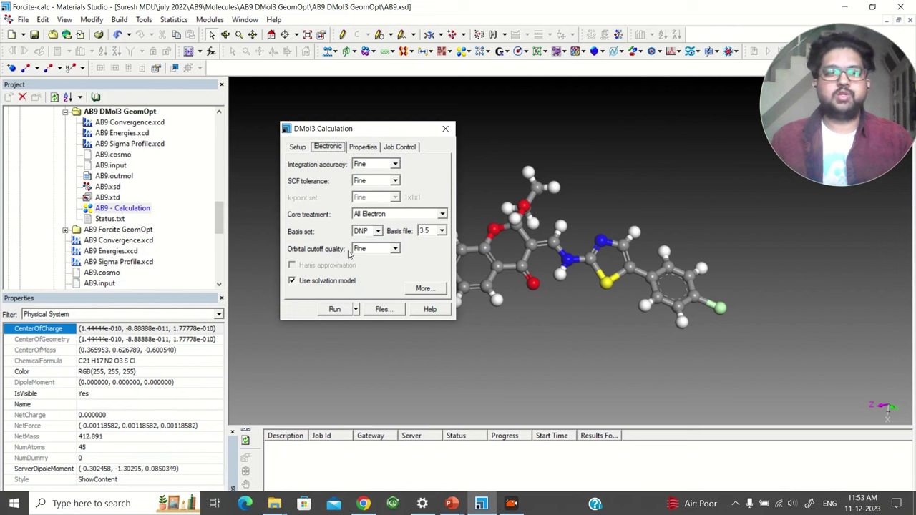
click(363, 147)
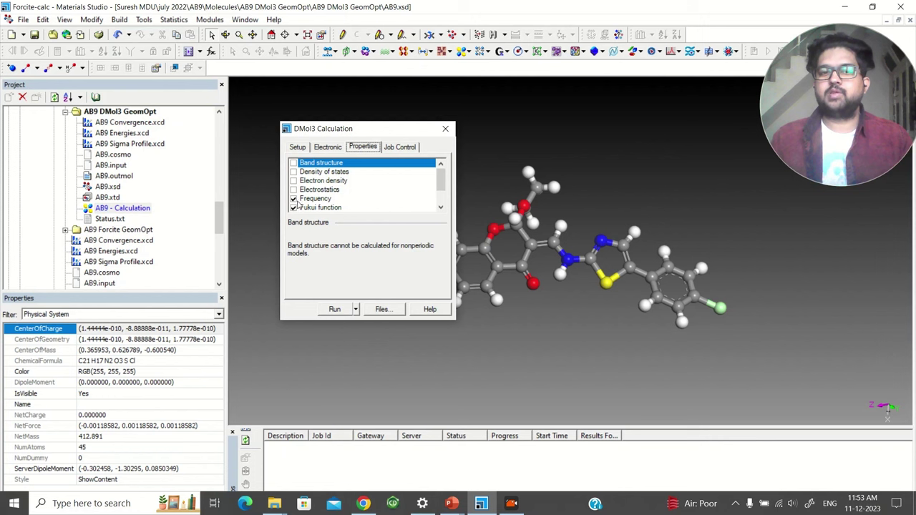
click(317, 201)
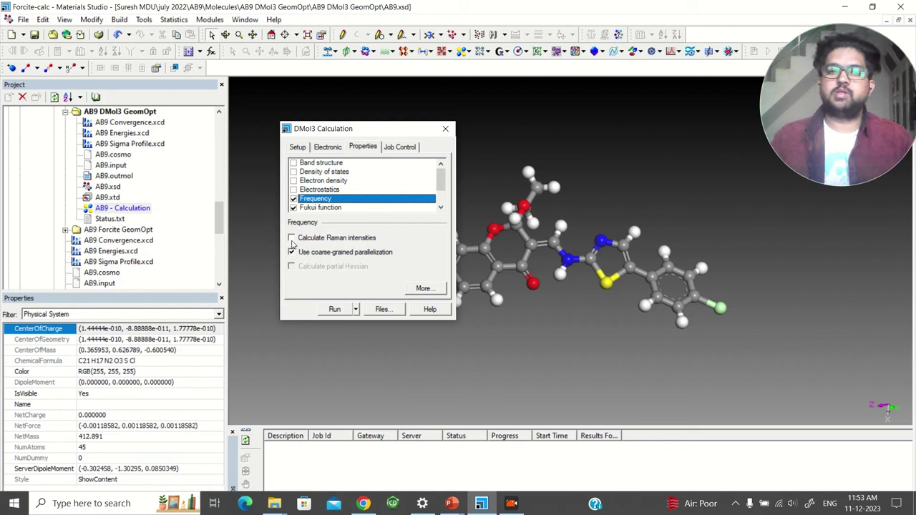
click(319, 207)
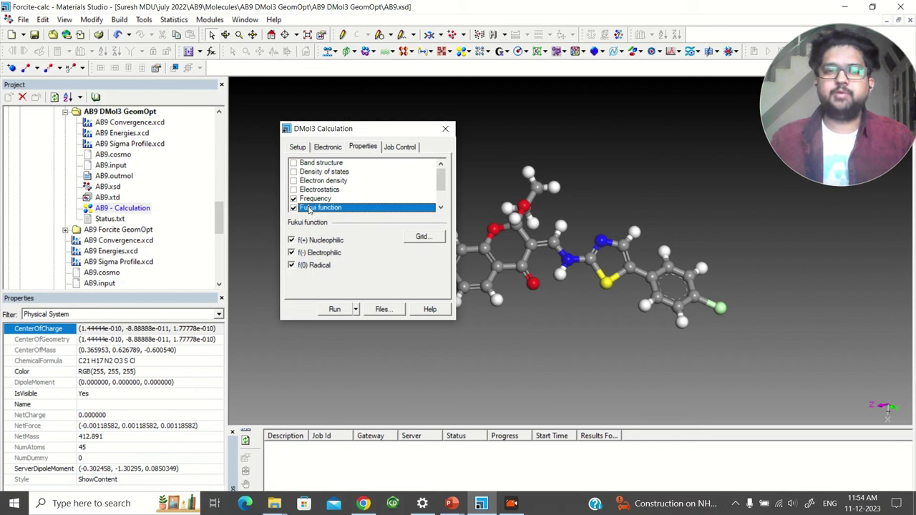
click(399, 147)
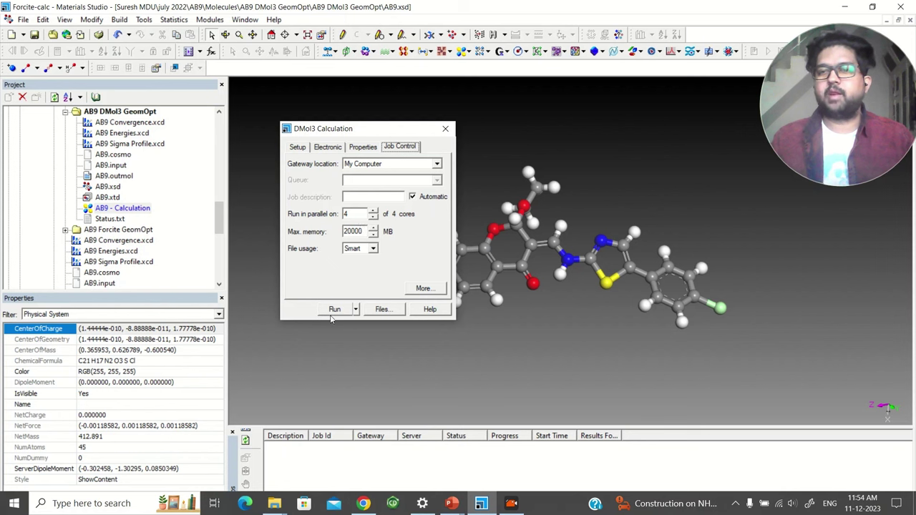
click(445, 130)
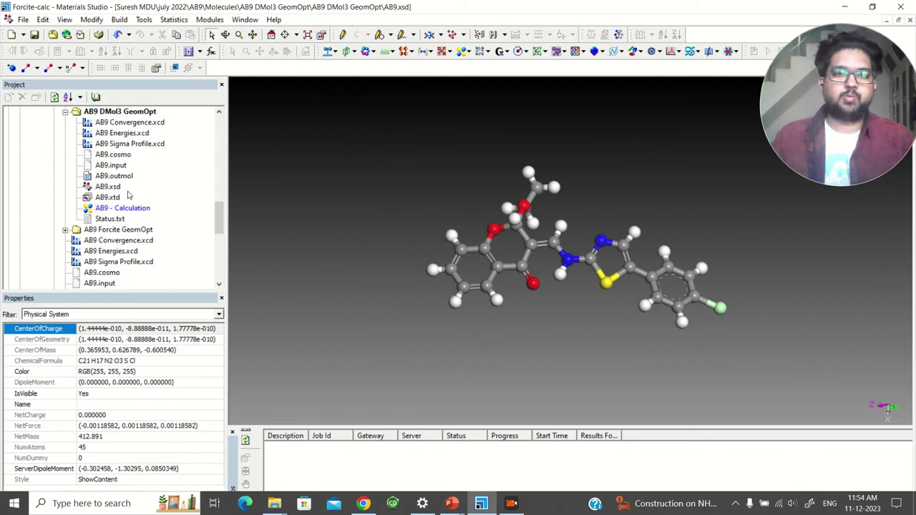
- Open AB9.xsd and bring up the DMol3 orbitals analysis for it, placed clear of the molecule
double_click(109, 187)
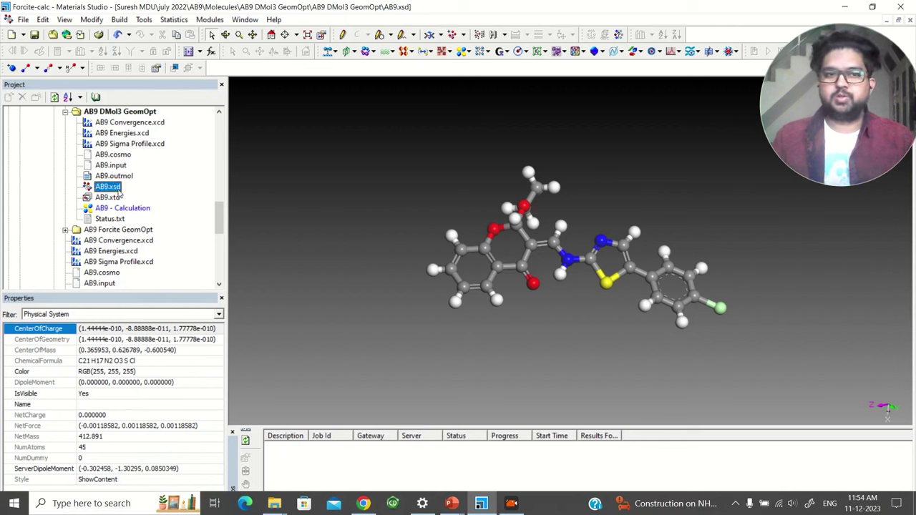
click(463, 51)
click(483, 78)
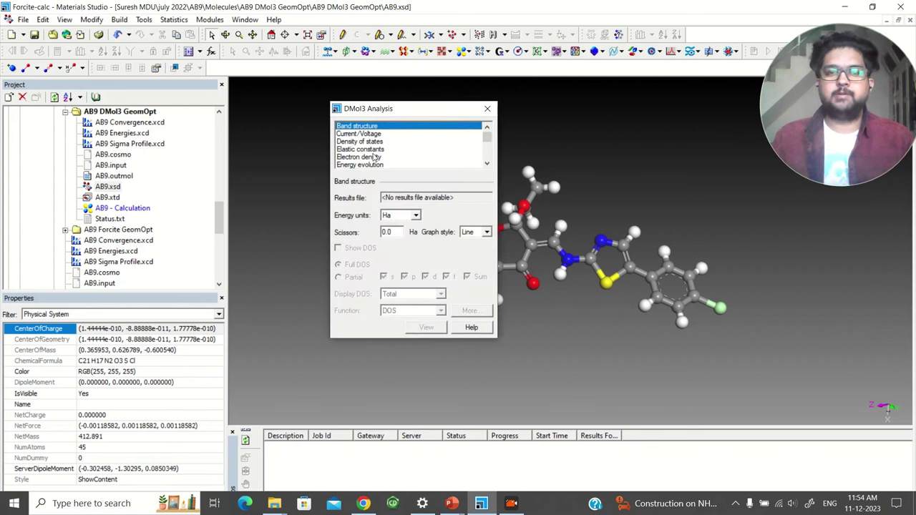
scroll(379, 154, down, 4)
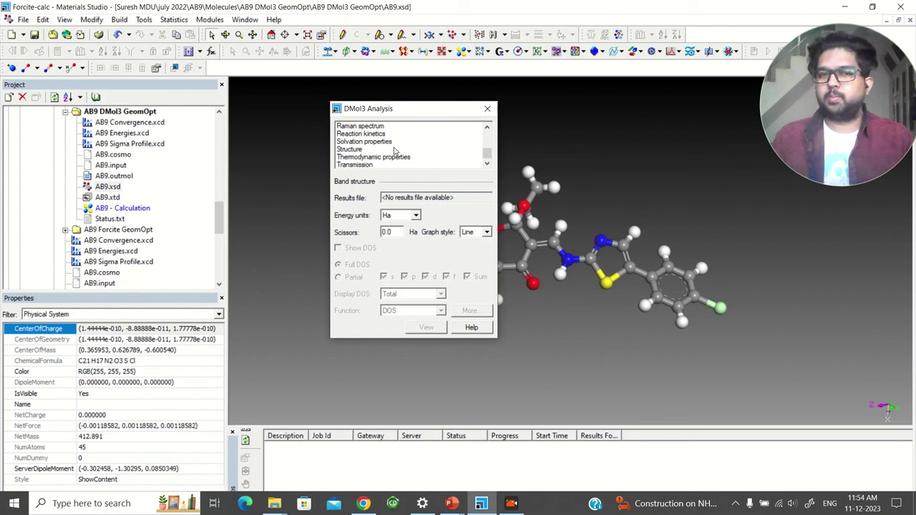
scroll(387, 159, up, 2)
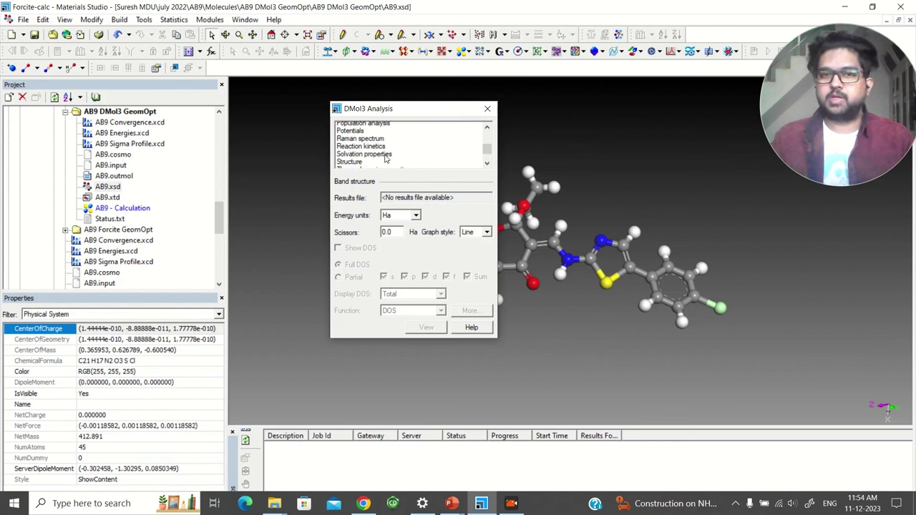
click(354, 150)
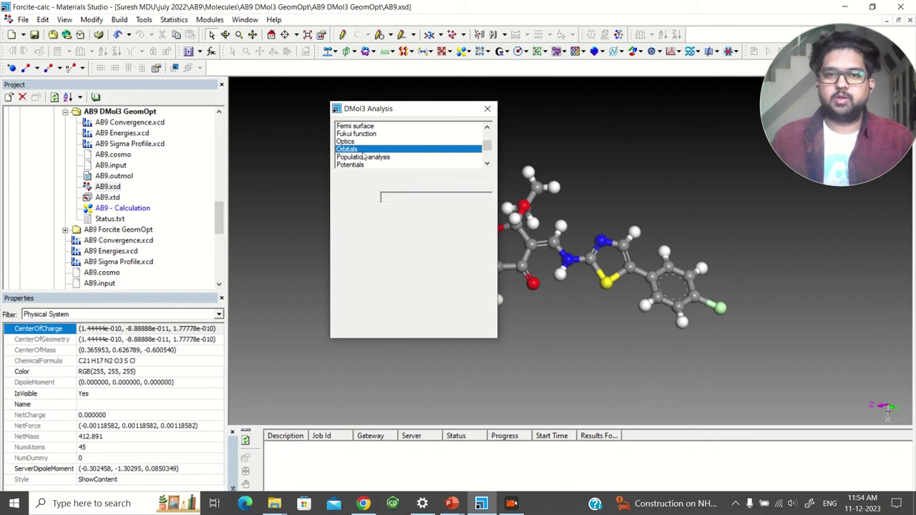
drag(417, 108, 314, 94)
- Find the HOMO among the AB9.outmol orbitals and import it with its isosurface displayed
scroll(325, 240, down, 4)
scroll(325, 240, down, 5)
click(381, 263)
click(381, 264)
click(381, 263)
click(382, 263)
click(381, 263)
click(382, 263)
click(382, 263)
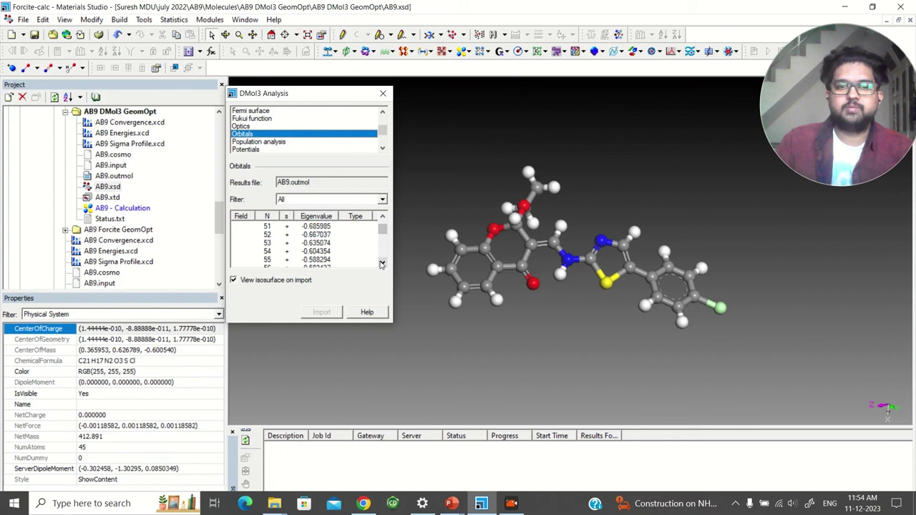
click(383, 238)
mouse_move(381, 231)
mouse_down()
mouse_move(382, 254)
mouse_move(385, 227)
mouse_up()
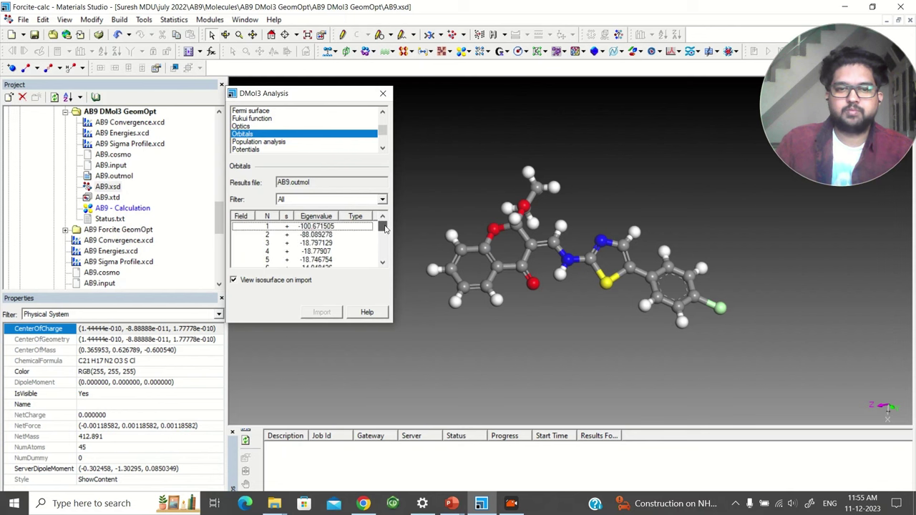
click(382, 262)
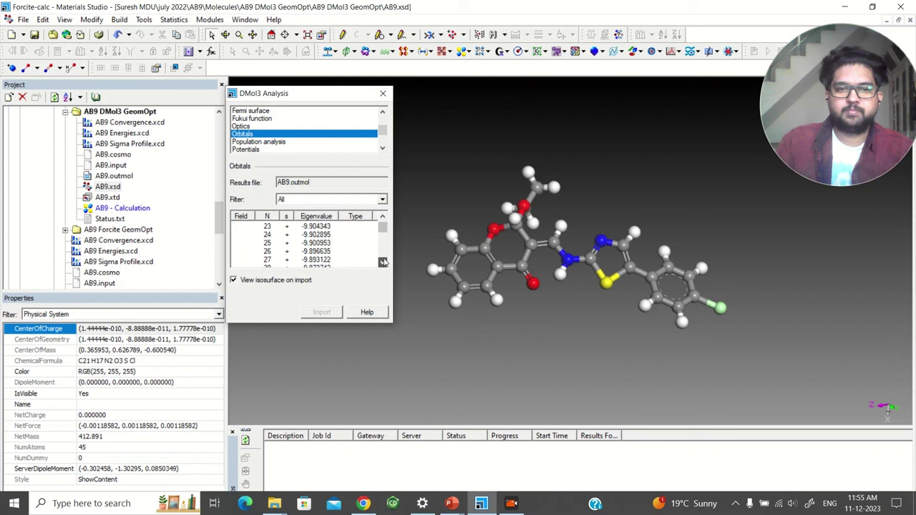
drag(383, 261, 383, 260)
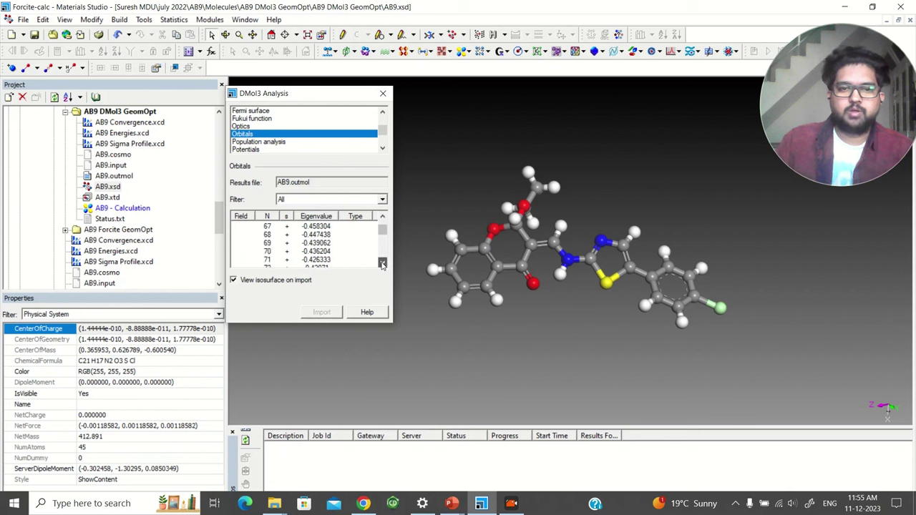
drag(382, 264, 382, 263)
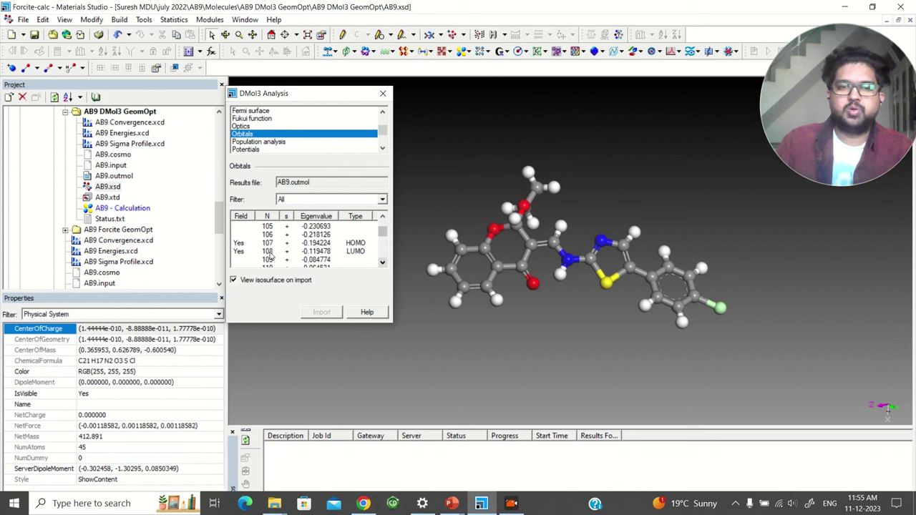
click(318, 243)
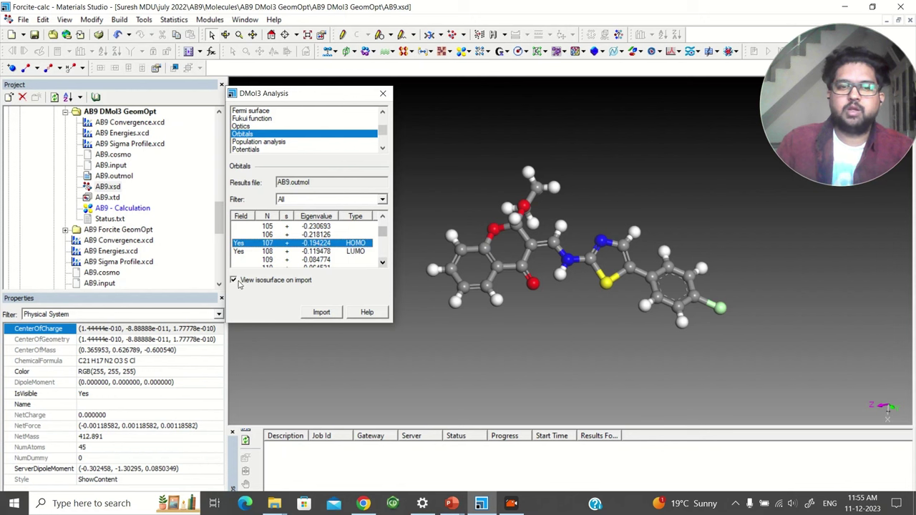
click(321, 313)
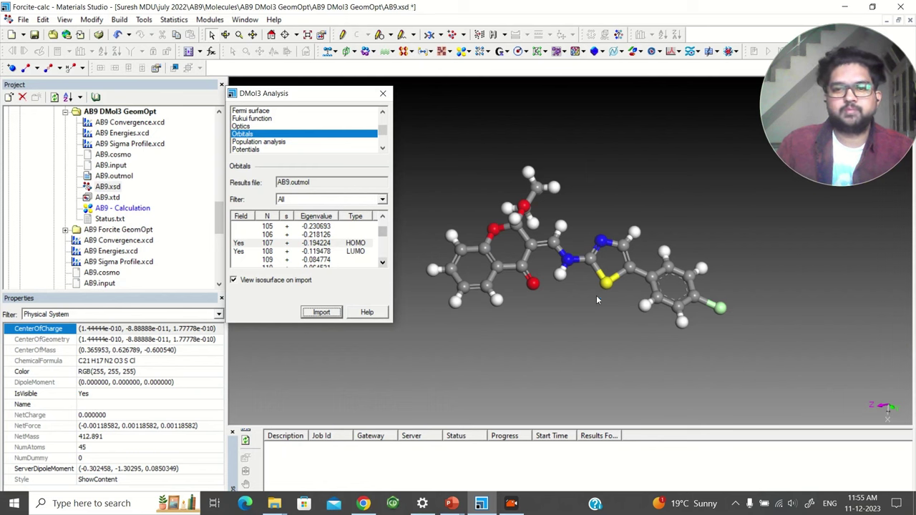
- Inspect the HOMO isosurface on the molecule and delete it
drag(602, 315, 592, 299)
mouse_move(591, 304)
right_down()
mouse_move(612, 304)
mouse_move(590, 304)
right_up()
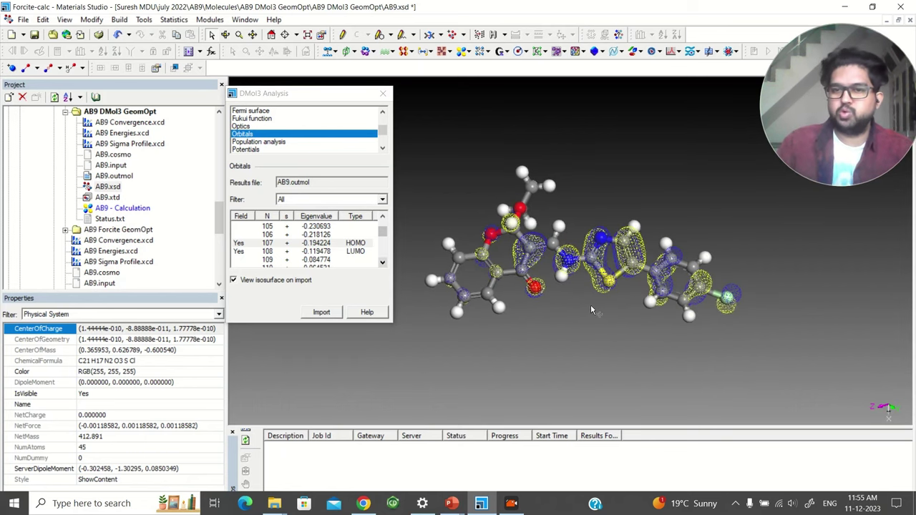
click(640, 259)
key(Delete)
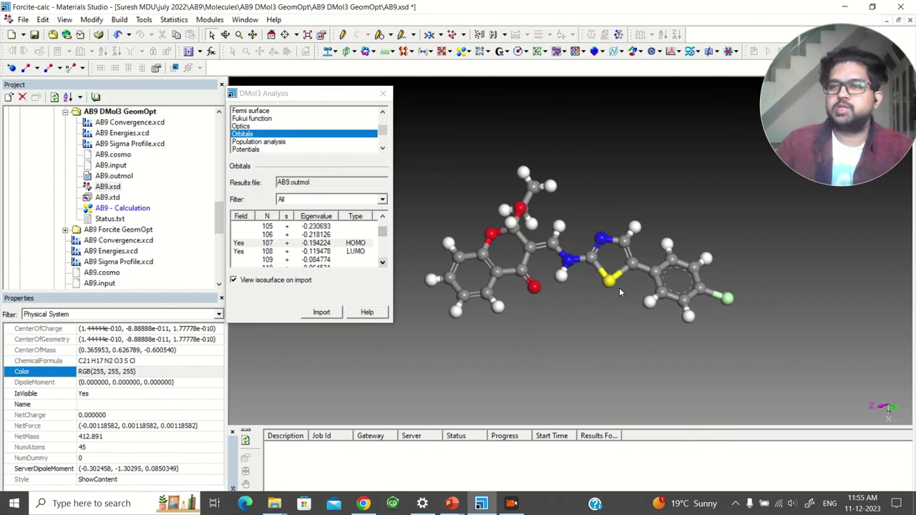
- Import the electrophilic f(-) Fukui function field as an isosurface and look closely at its lobes on the molecule
click(251, 118)
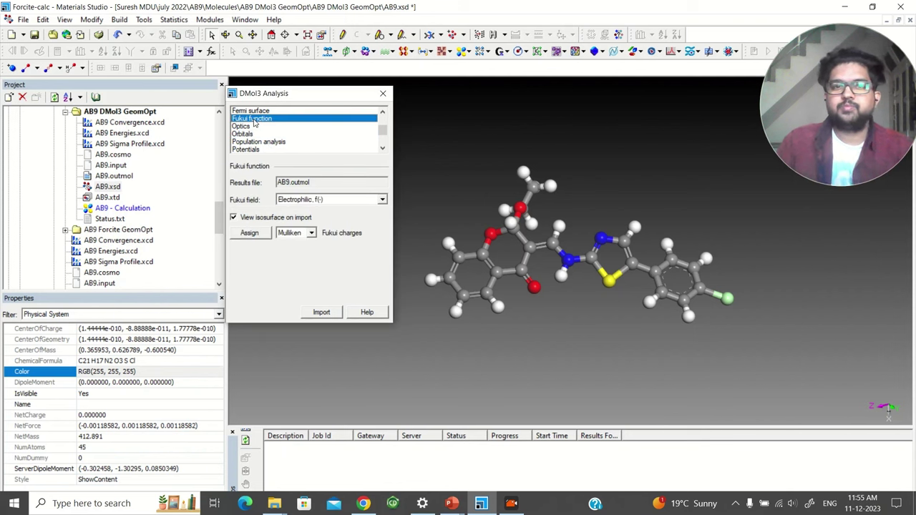
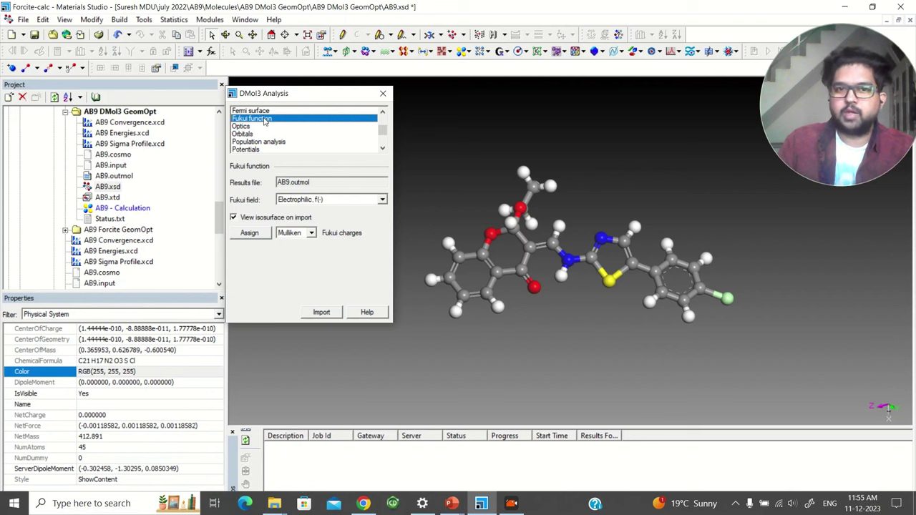
click(311, 204)
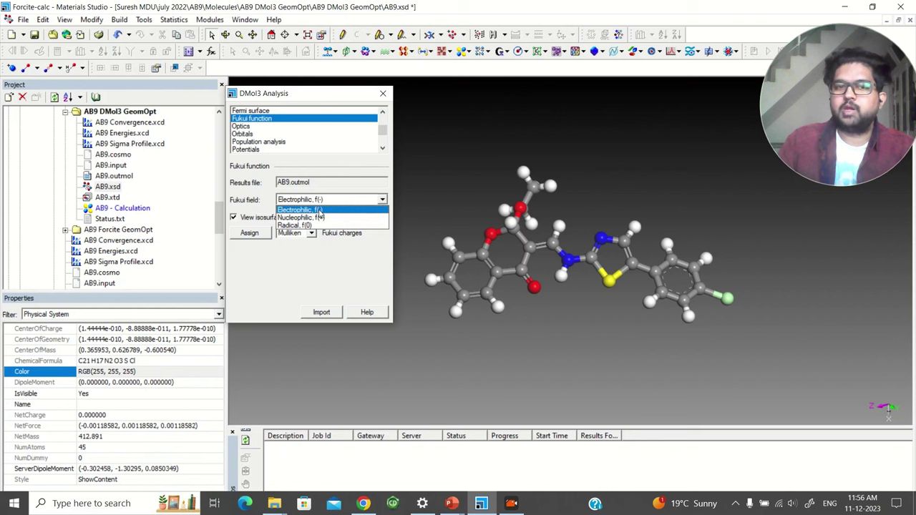
click(320, 210)
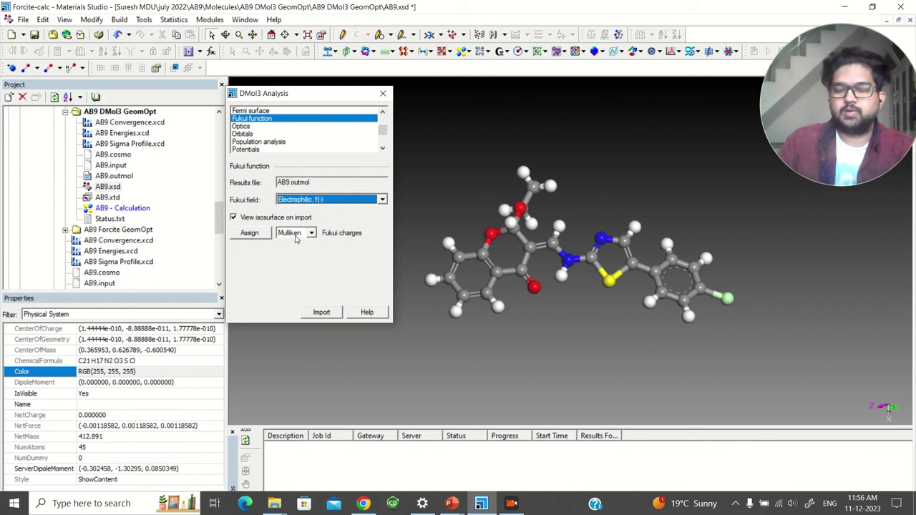
click(321, 312)
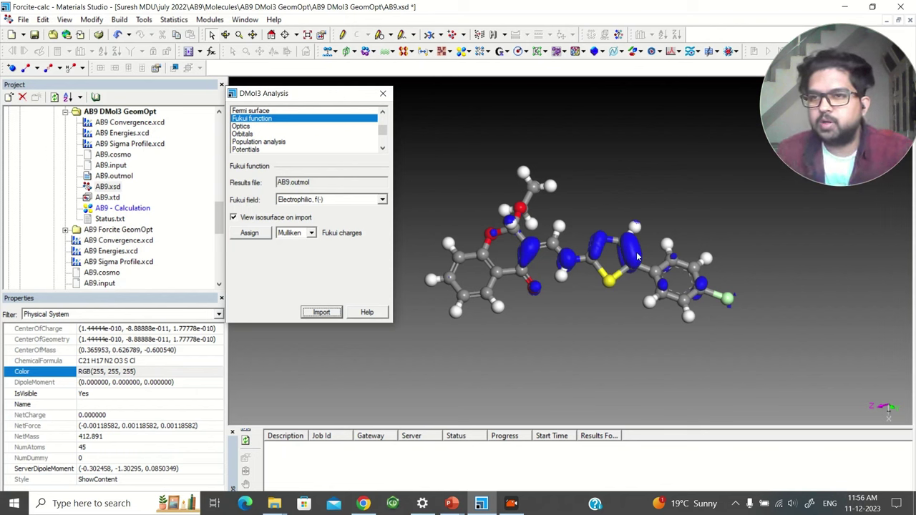
scroll(631, 294, up, 2)
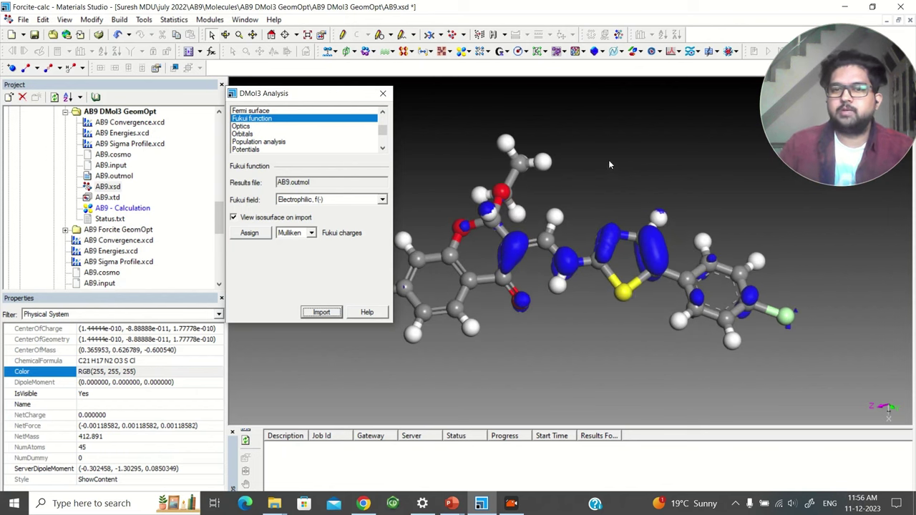
scroll(641, 274, up, 1)
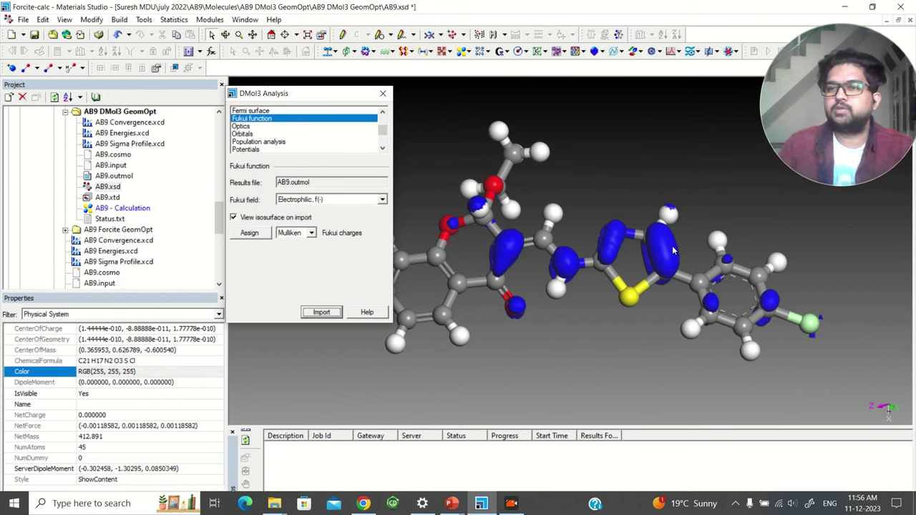
- Take a last look at the electrophilic Fukui isosurface from another angle and delete it from the molecule
right_drag(670, 286, 662, 274)
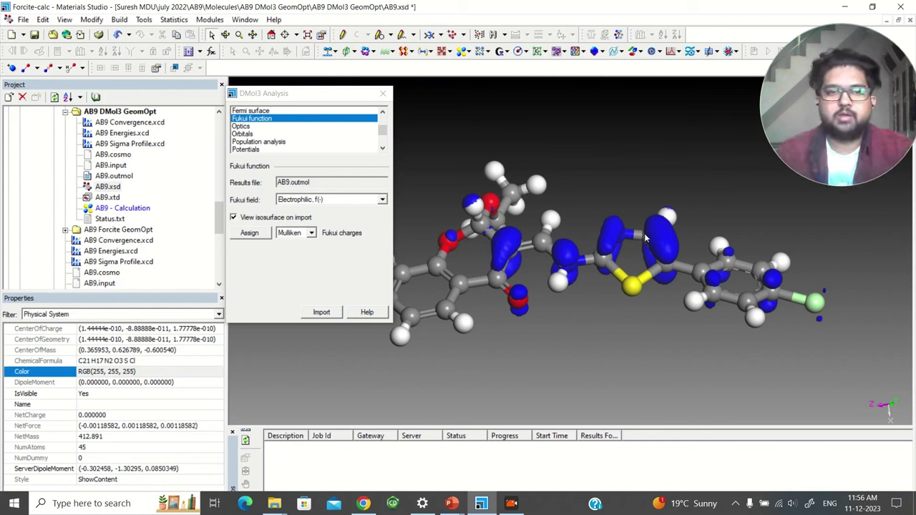
click(678, 235)
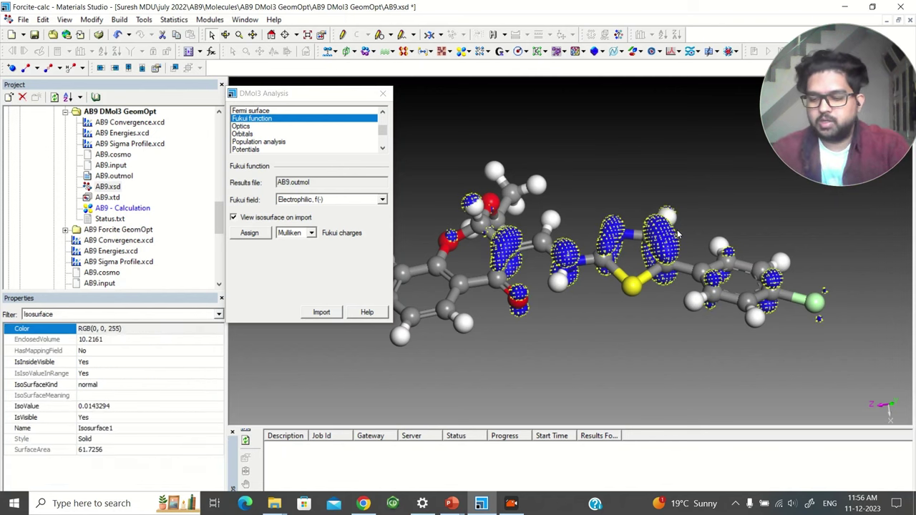
key(Delete)
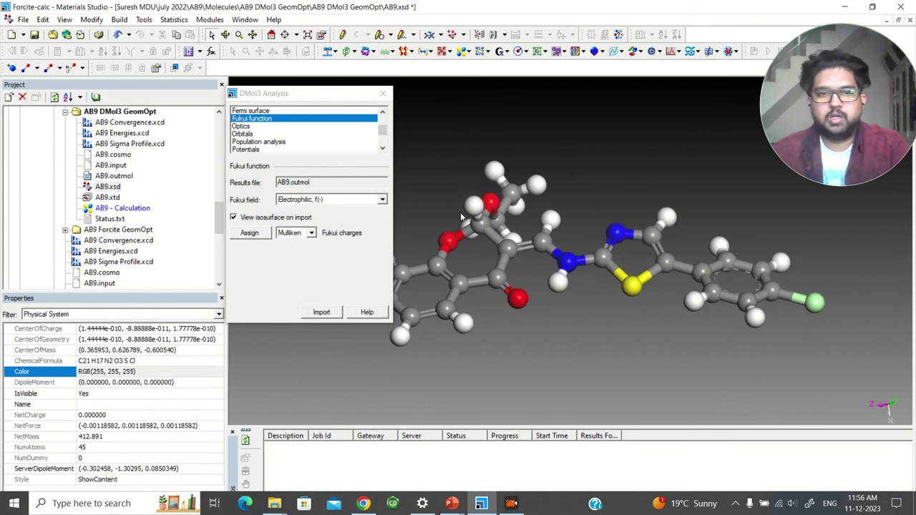
- Import the nucleophilic f(+) Fukui field as an isosurface and examine where its lobes sit on the molecule
click(382, 200)
click(329, 218)
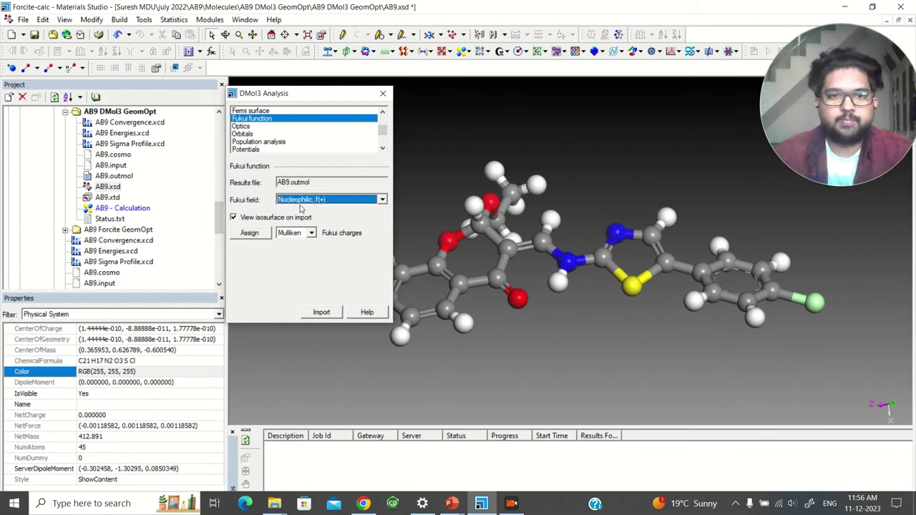
click(323, 312)
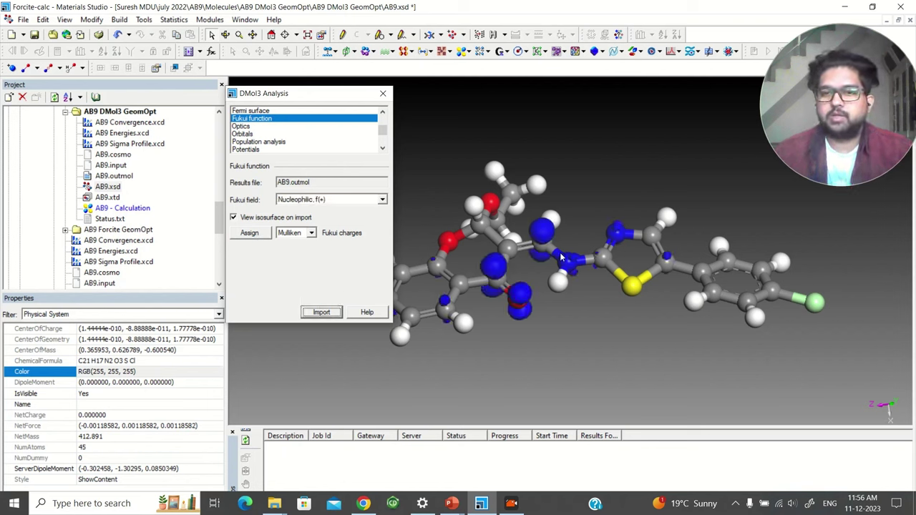
right_drag(549, 226, 582, 237)
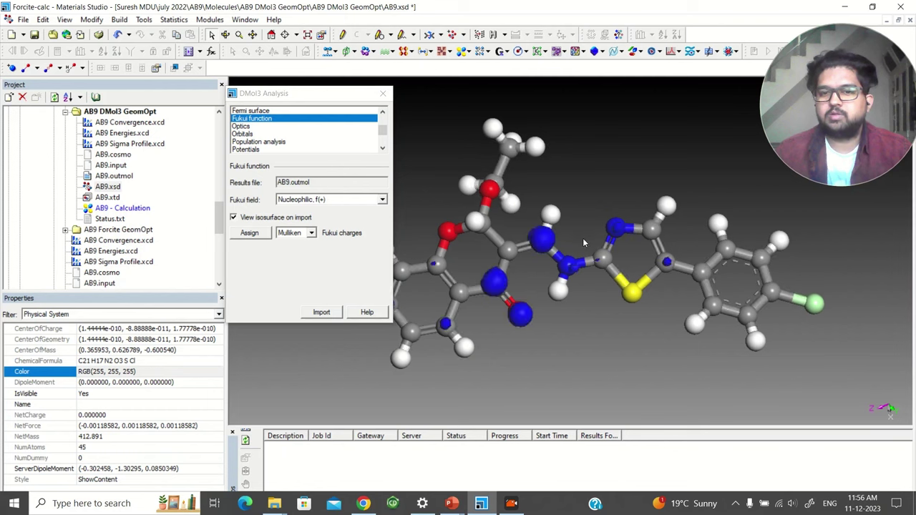
right_drag(591, 318, 559, 292)
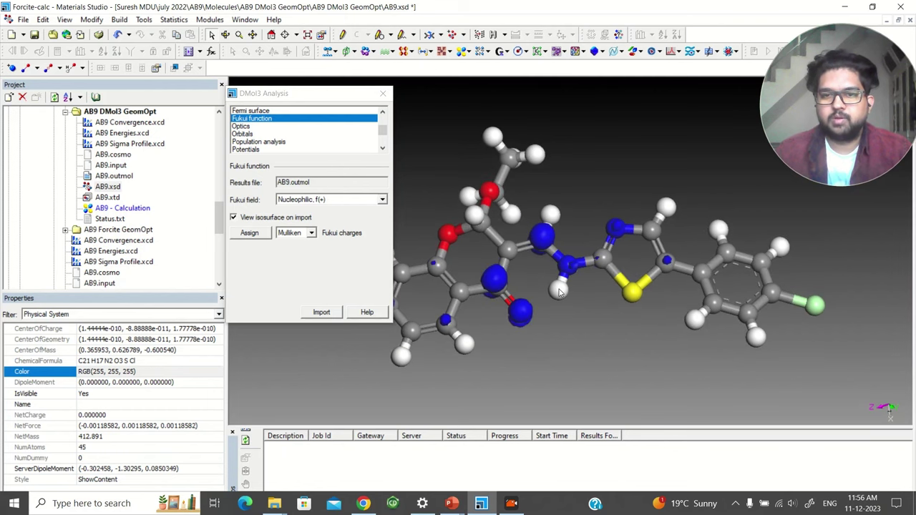
click(550, 241)
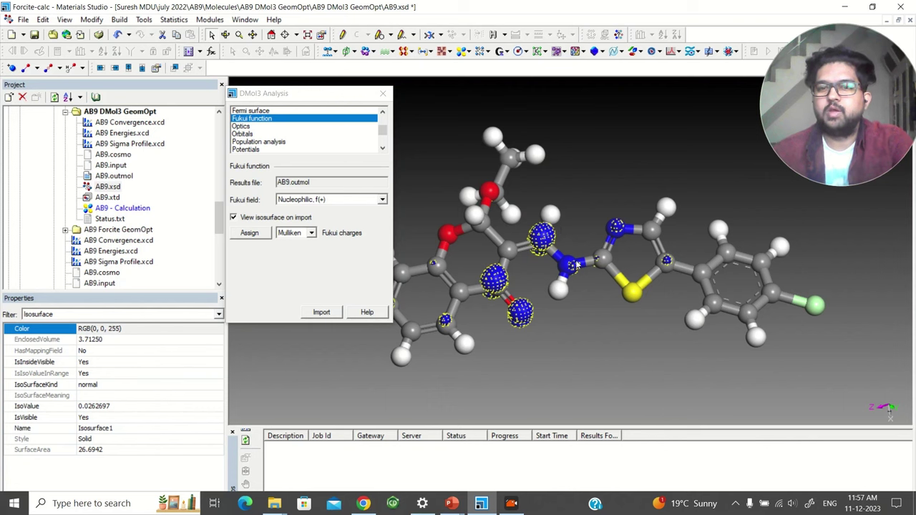
click(588, 203)
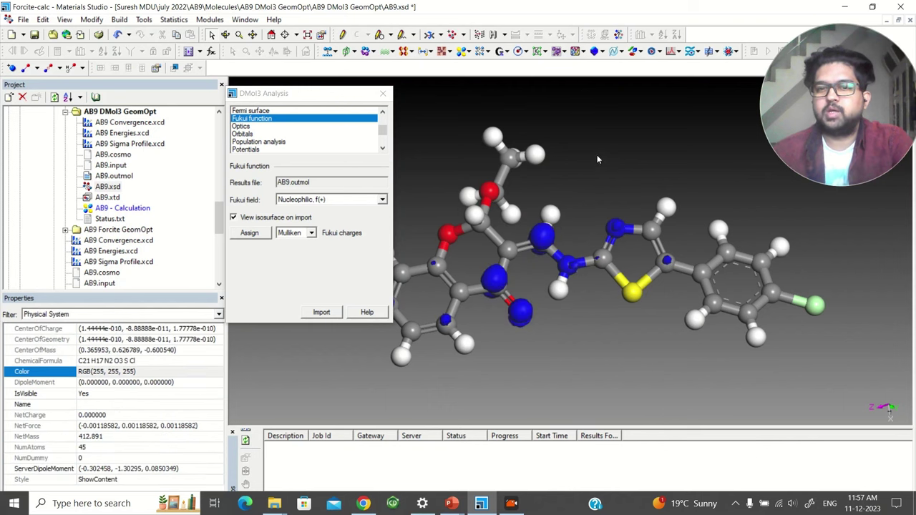
- Check the file formats offered for exporting AB9.xsd, such as Structure Bitmap (*.bmp), and leave without exporting
click(24, 19)
click(80, 141)
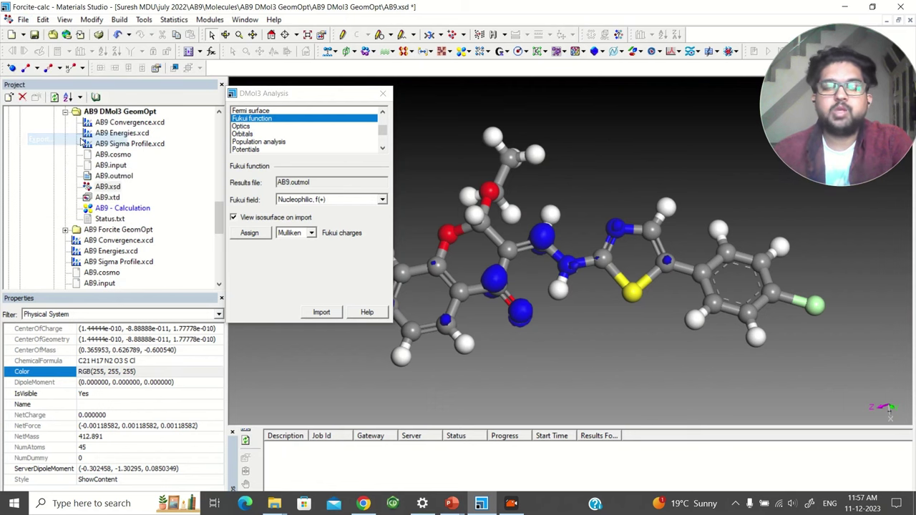
click(487, 334)
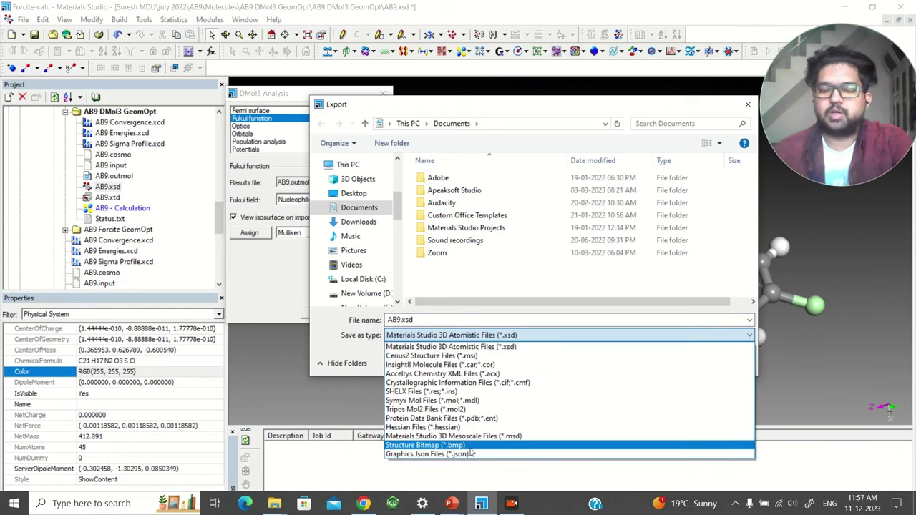
click(748, 105)
click(747, 105)
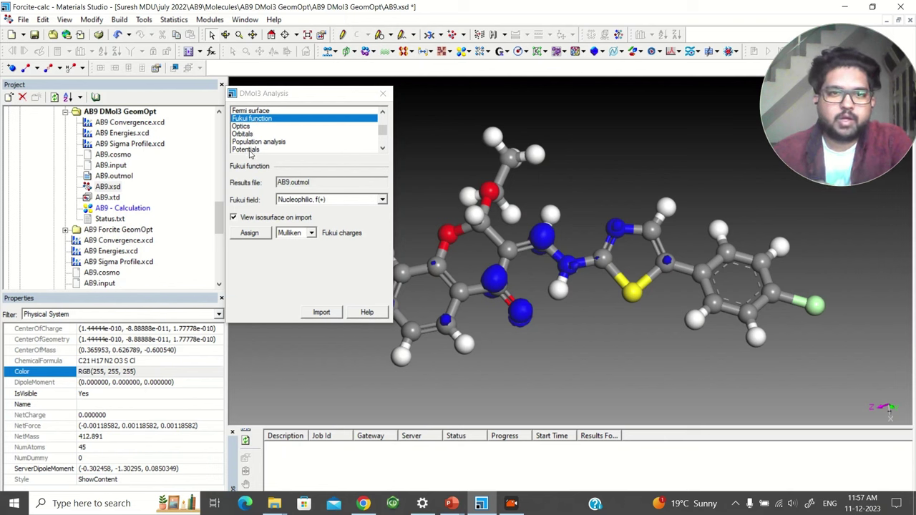
- Look through the available DMol3 analysis types and close the analysis dialog
scroll(265, 140, down, 3)
scroll(247, 146, up, 3)
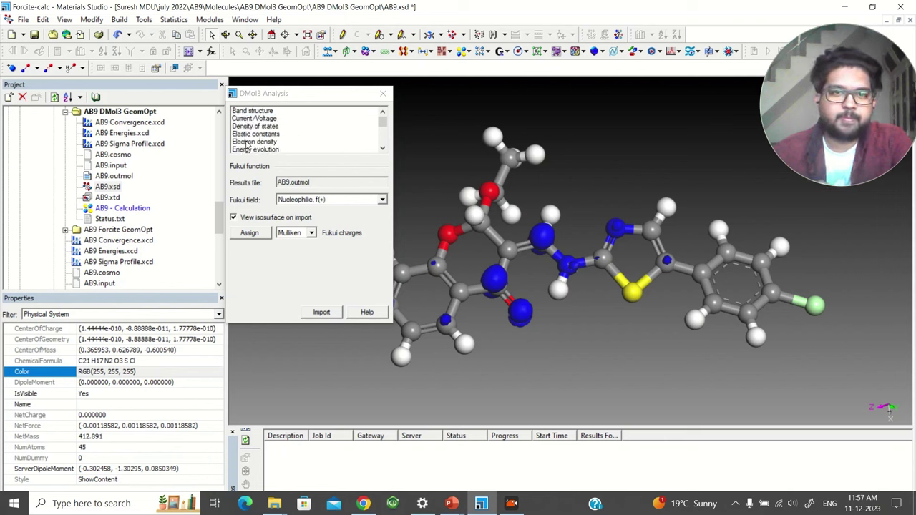
scroll(247, 146, down, 3)
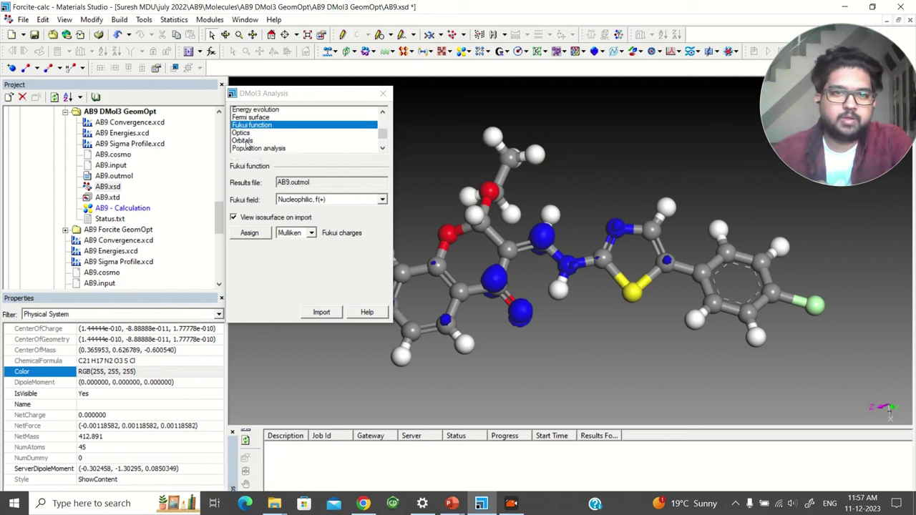
click(383, 112)
click(383, 112)
click(382, 112)
click(382, 112)
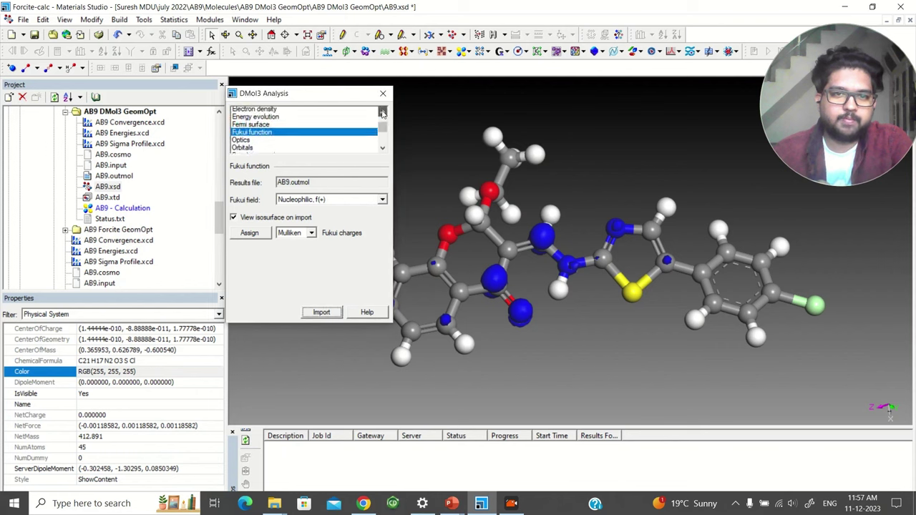
click(383, 112)
click(382, 93)
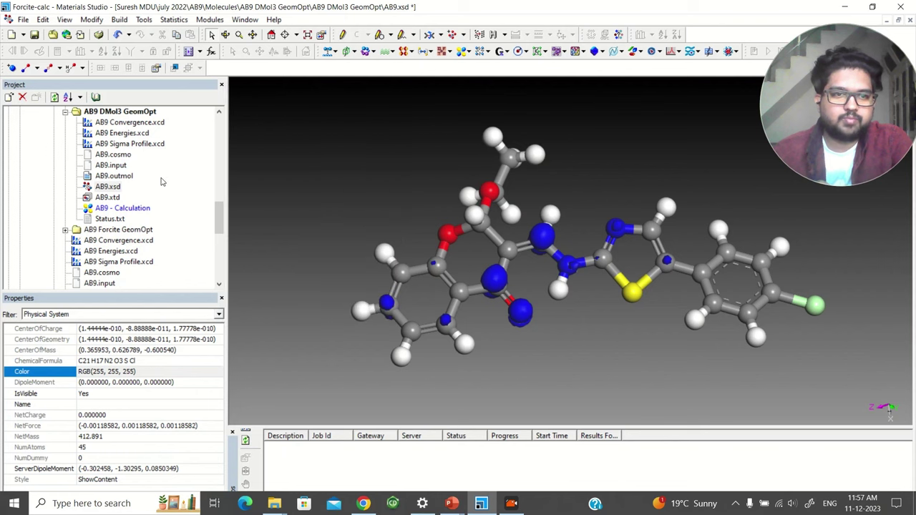
- Open AB9.outmol and find the standard thermodynamic quantities table near the end of the output
double_click(123, 178)
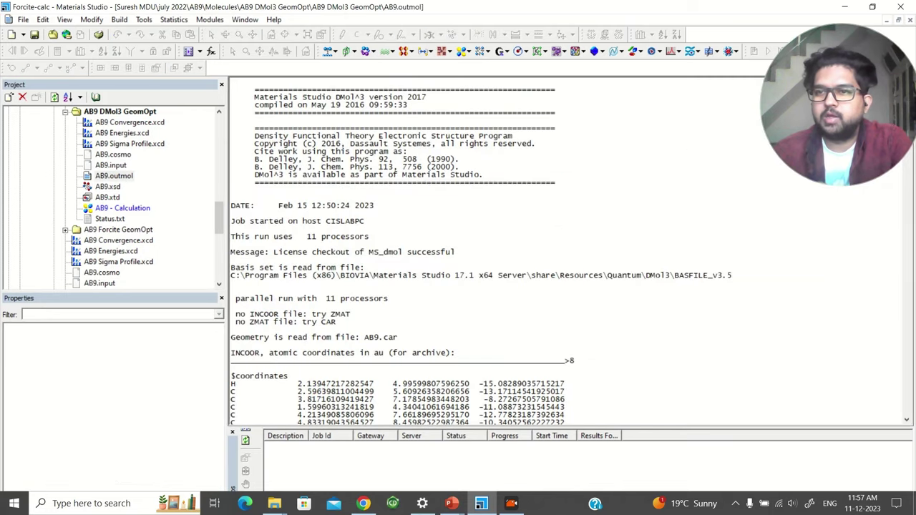
drag(908, 97, 888, 424)
scroll(518, 344, up, 10)
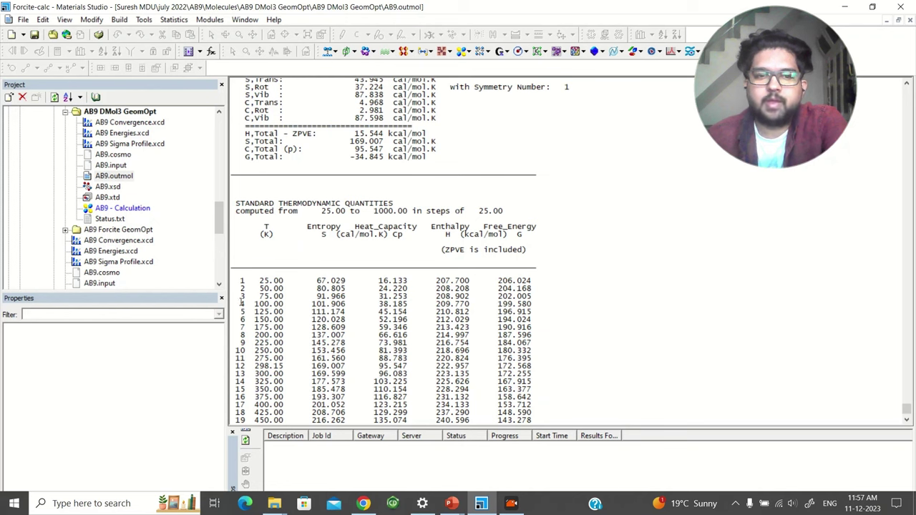
- Return to AB9.xsd, plot the thermodynamic properties from AB9.outmol with DMol3 analysis, and close the analysis dialog
double_click(117, 188)
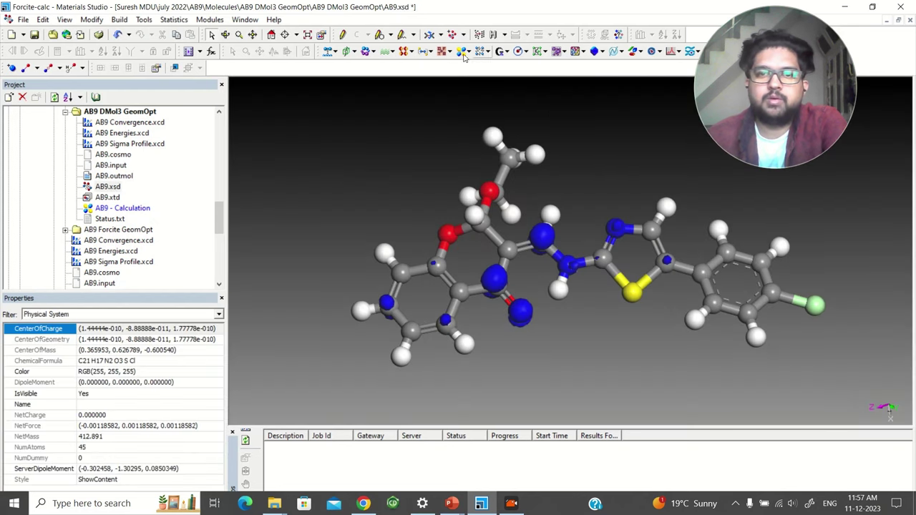
click(465, 56)
click(479, 77)
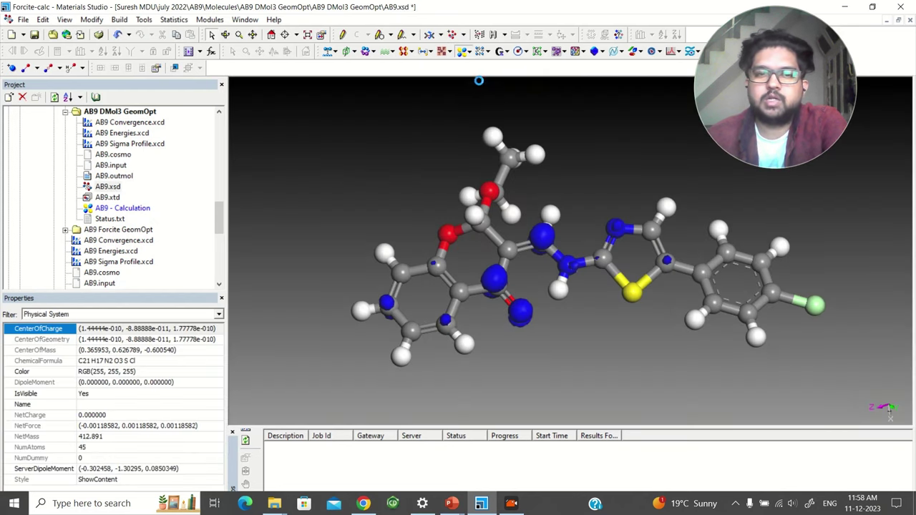
scroll(348, 128, down, 5)
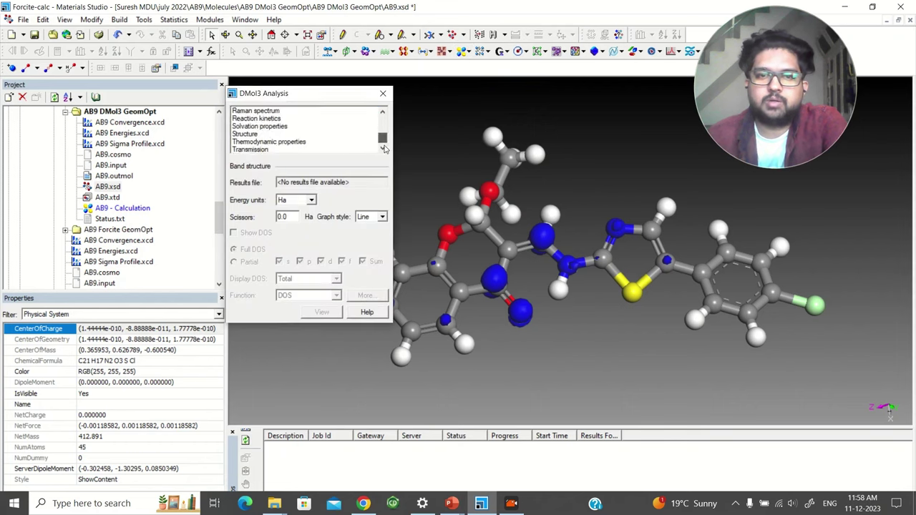
click(293, 141)
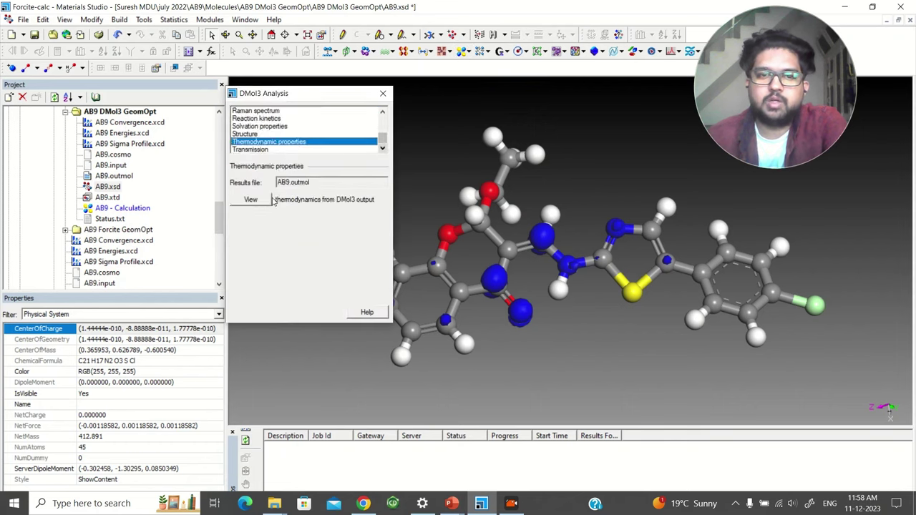
click(250, 200)
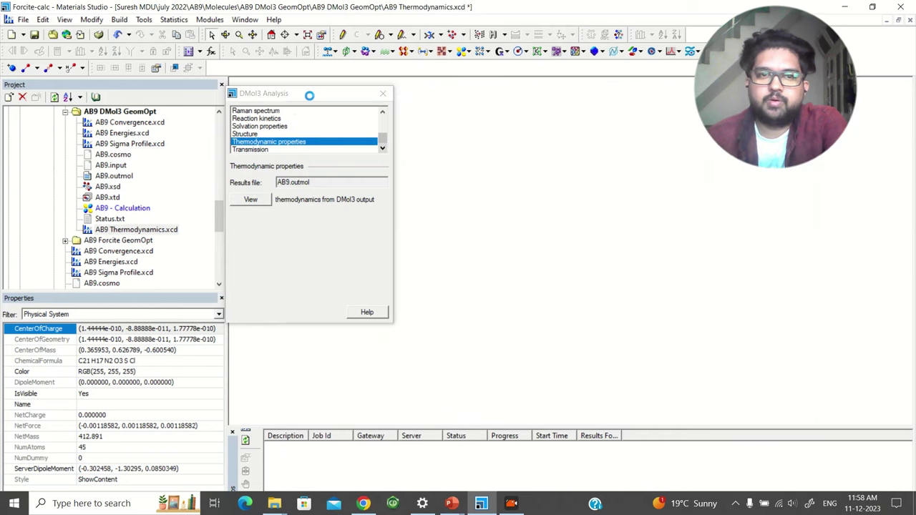
drag(309, 94, 102, 88)
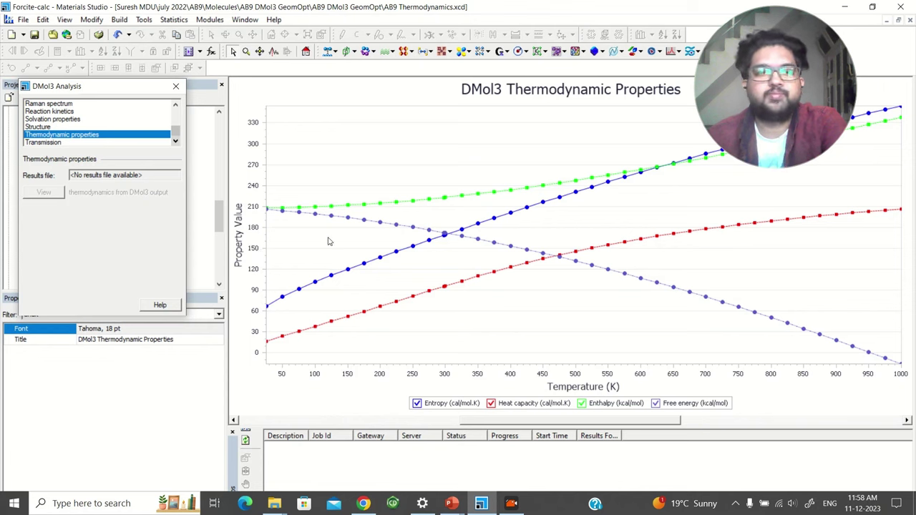
click(176, 86)
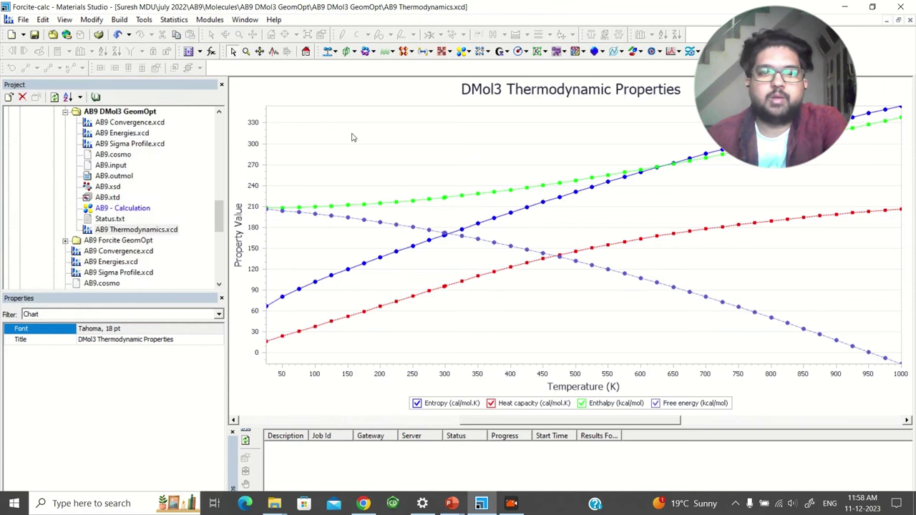
- Copy the thermodynamic properties chart, paste it onto the Presentation1 slide in PowerPoint, shift it slightly upward, and return to Materials Studio
right_click(397, 159)
click(424, 182)
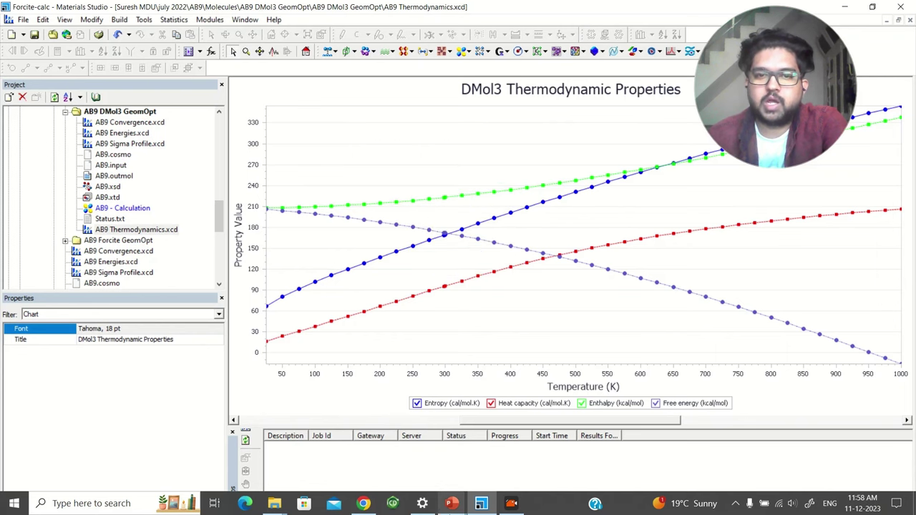
click(451, 503)
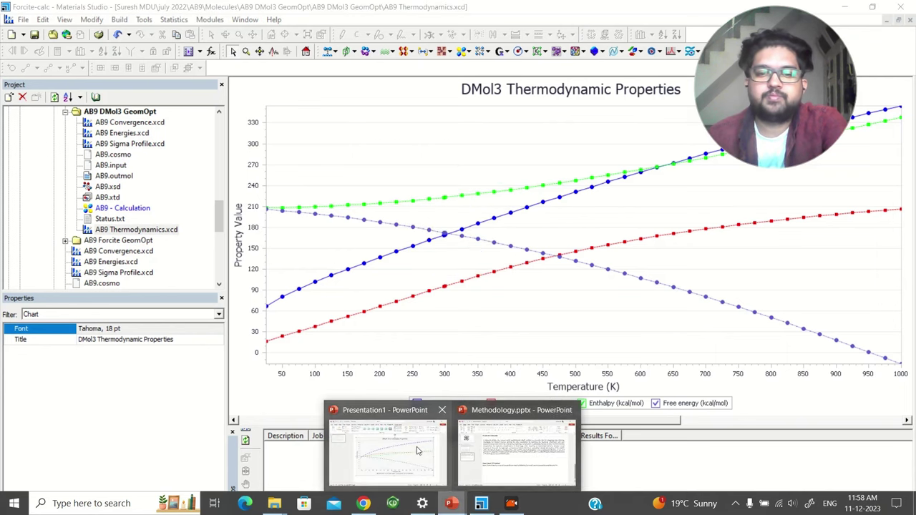
click(419, 451)
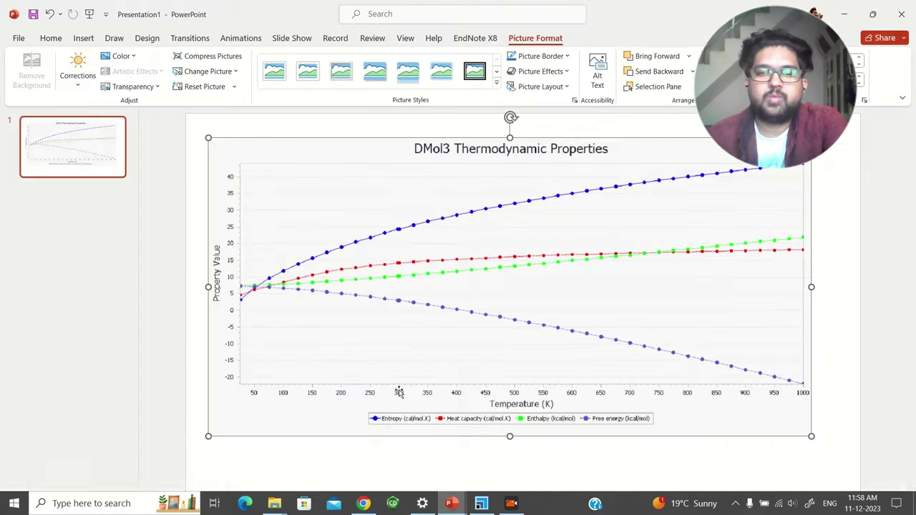
right_click(241, 129)
click(270, 176)
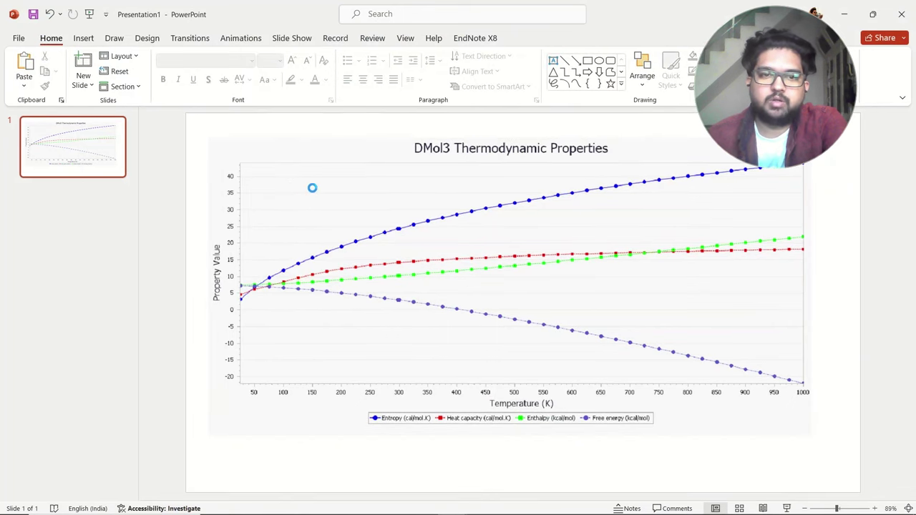
drag(390, 241, 396, 221)
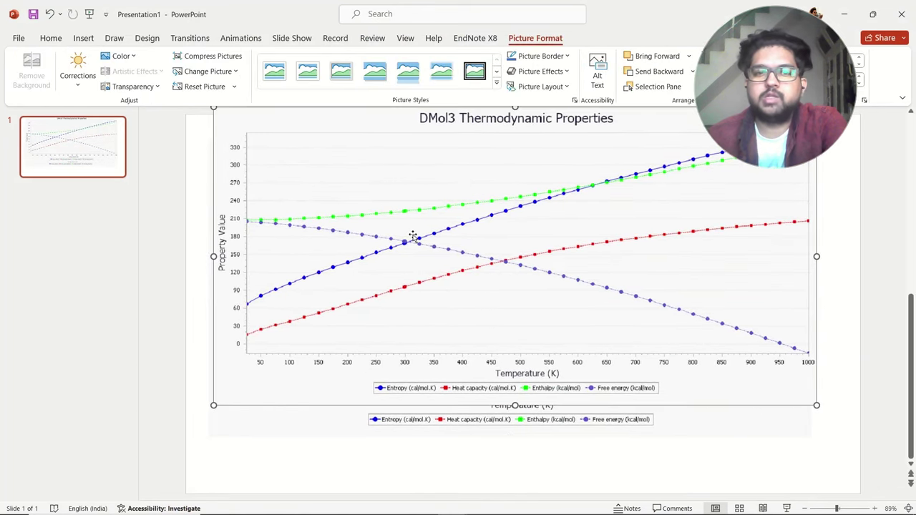
click(845, 13)
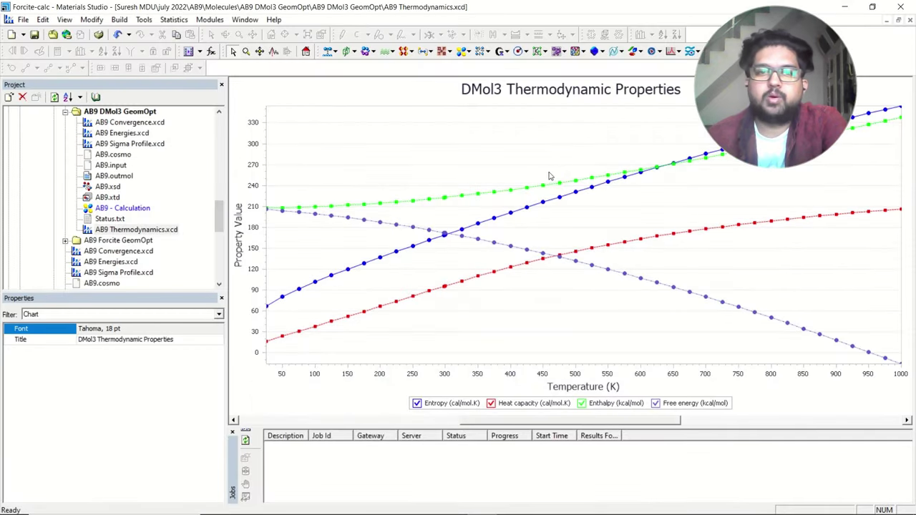
click(20, 20)
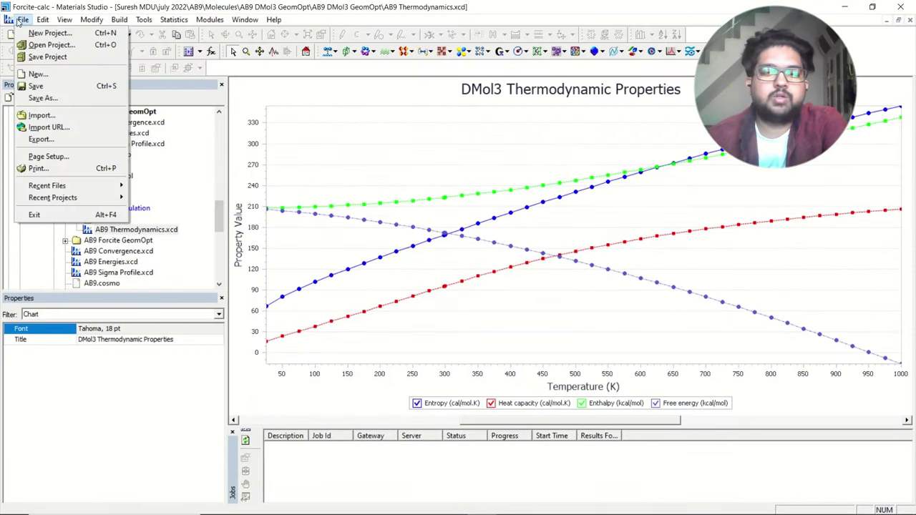
click(41, 139)
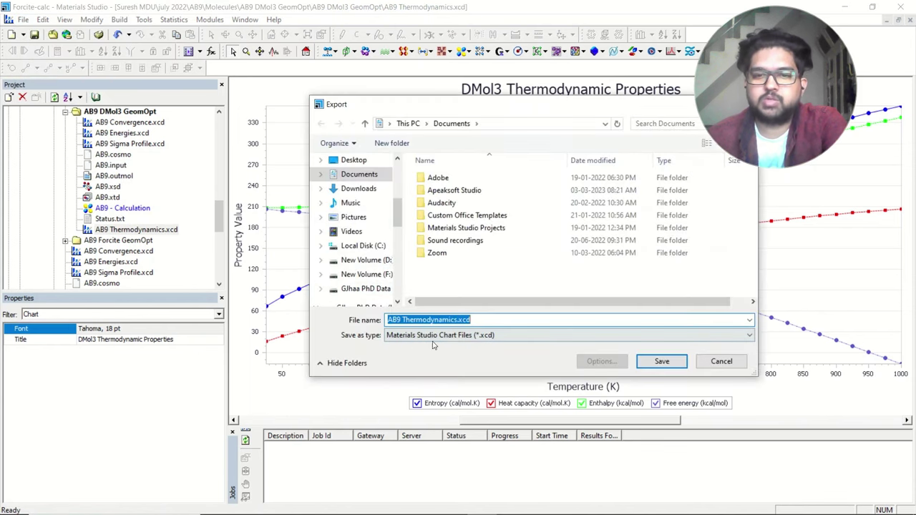
click(462, 335)
click(469, 357)
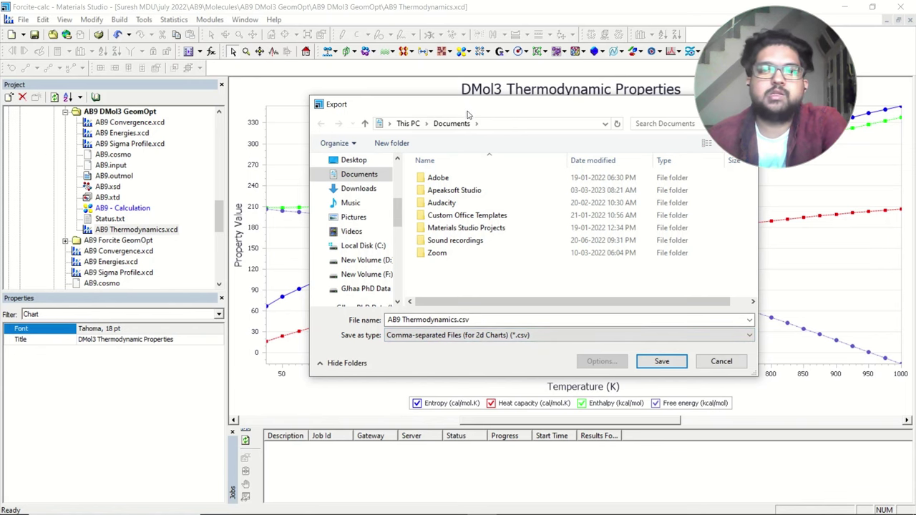
drag(468, 115, 287, 103)
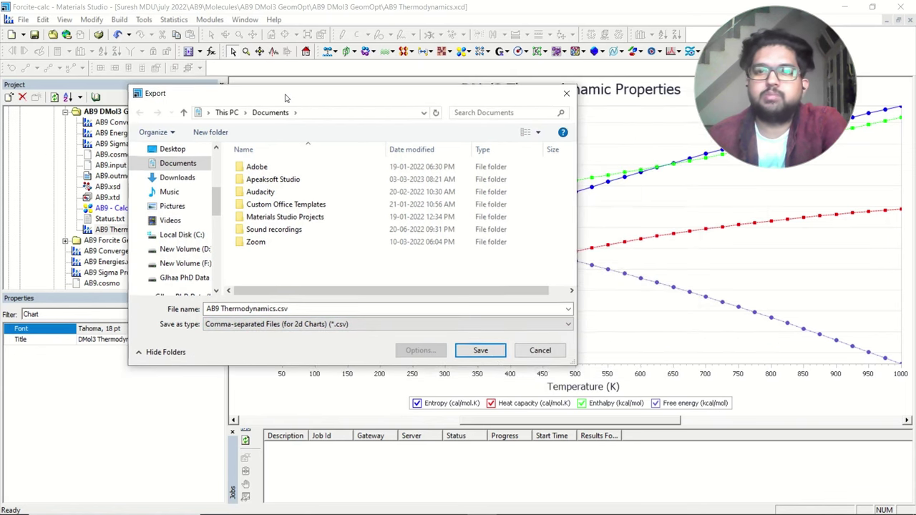
click(566, 94)
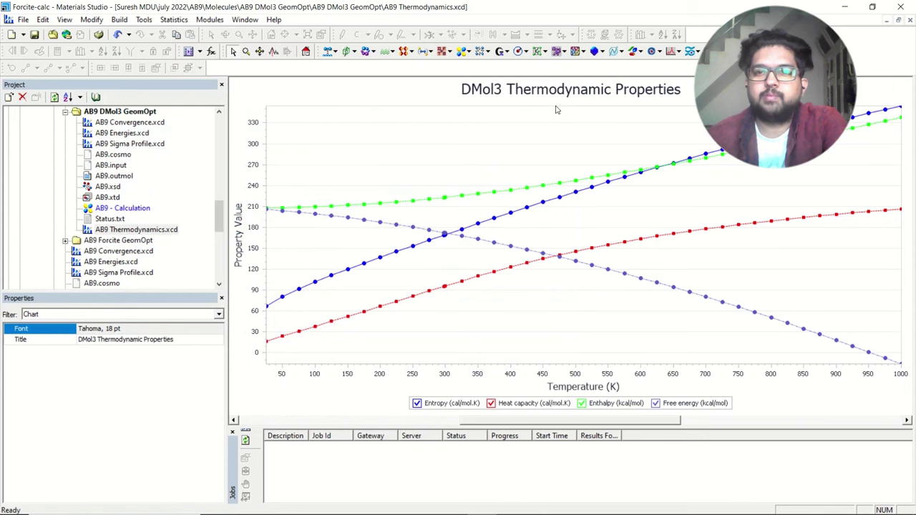
- Close the thermodynamics chart, reopen AB9.outmol and examine the standard thermodynamic quantities table by temperature
click(910, 21)
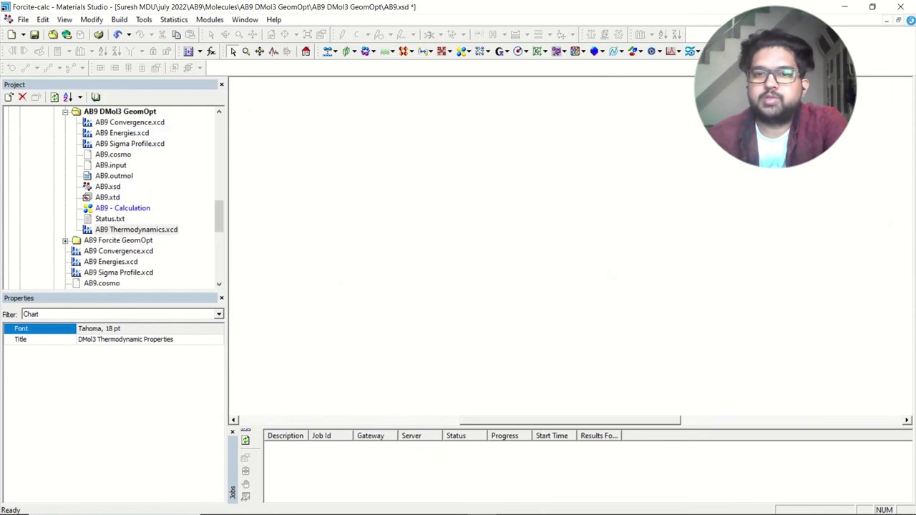
double_click(117, 179)
scroll(649, 260, down, 4)
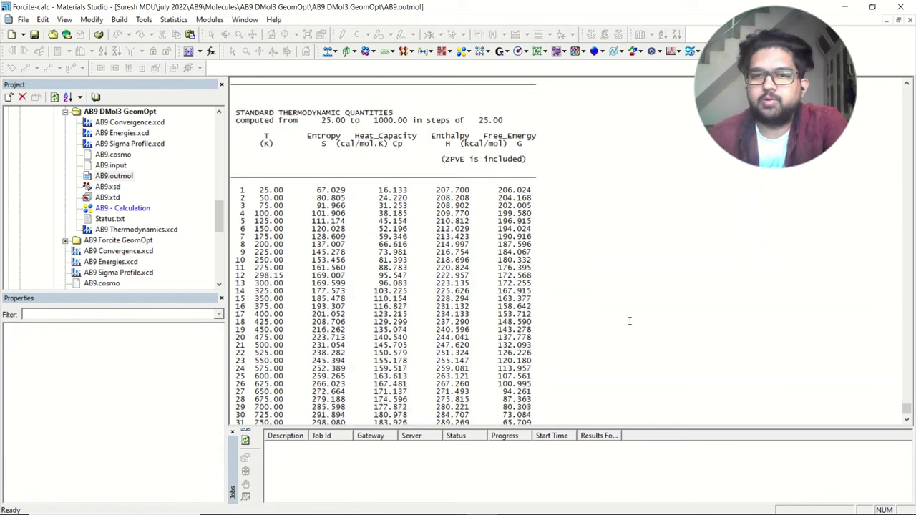
scroll(630, 321, down, 5)
scroll(282, 165, up, 2)
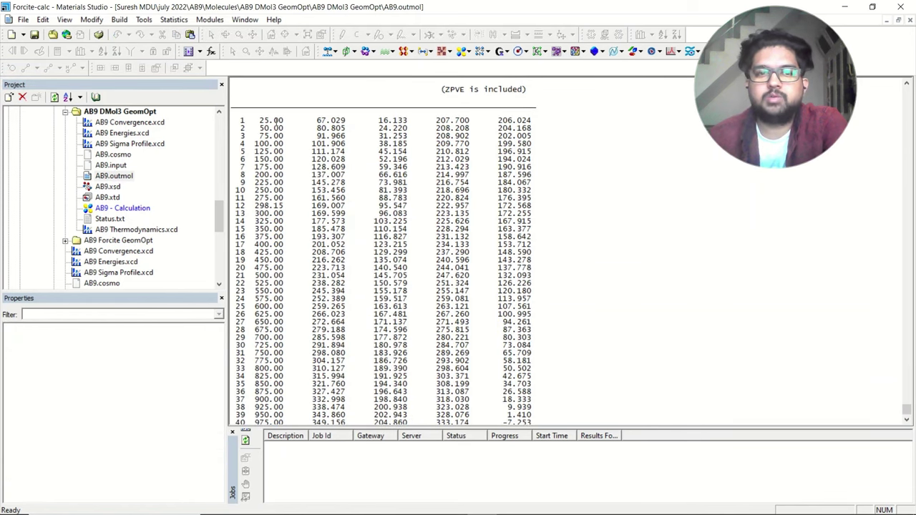
scroll(270, 143, up, 1)
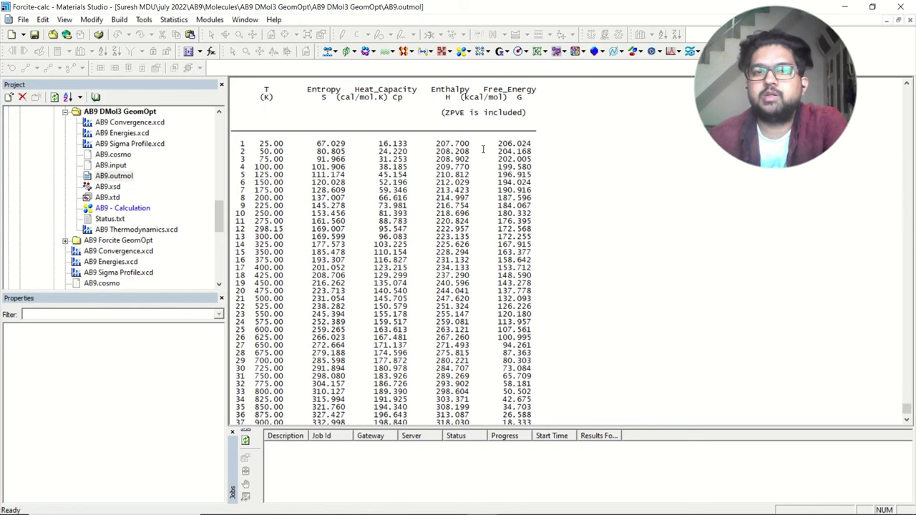
scroll(423, 204, up, 3)
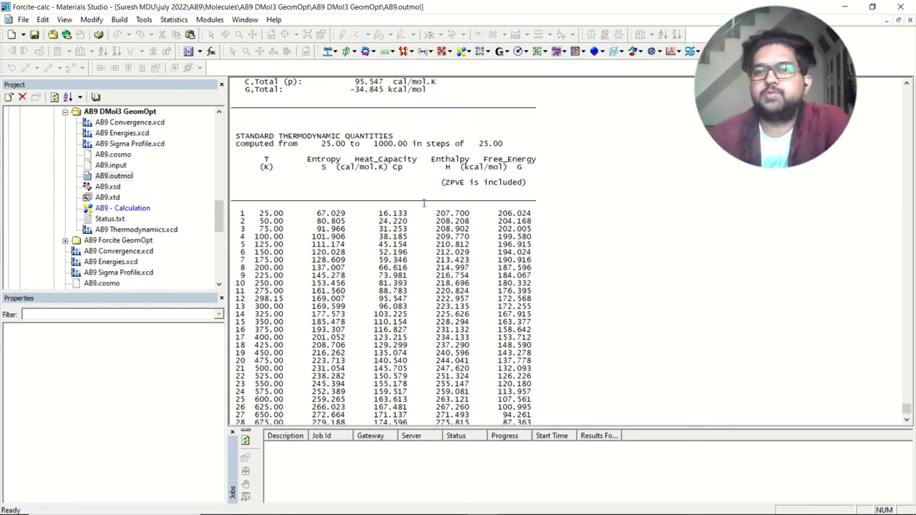
scroll(420, 261, up, 4)
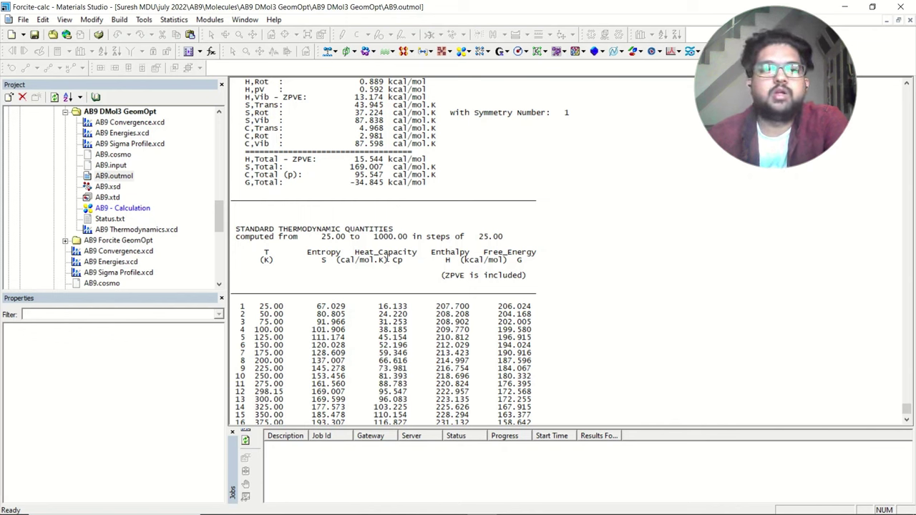
- Look back through AB9.outmol from the thermodynamic totals into the vibrational frequency and normal mode tables
scroll(444, 290, up, 20)
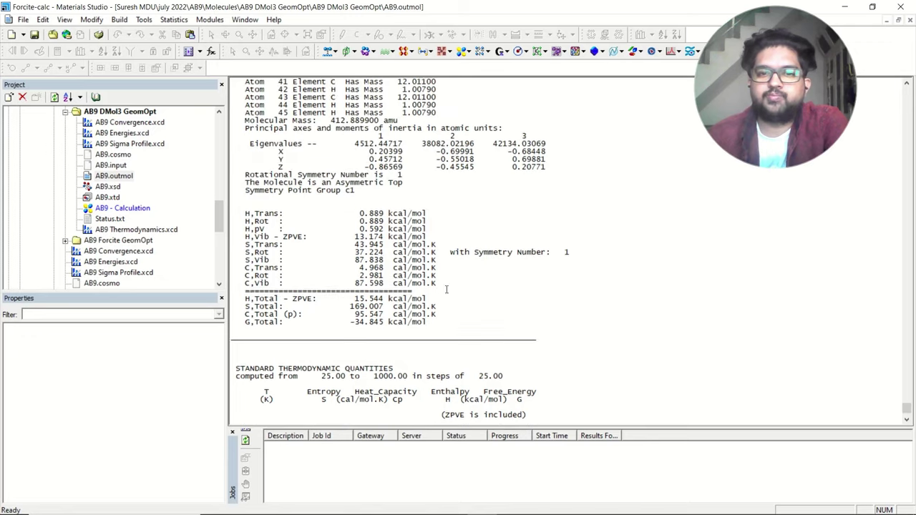
scroll(444, 290, up, 20)
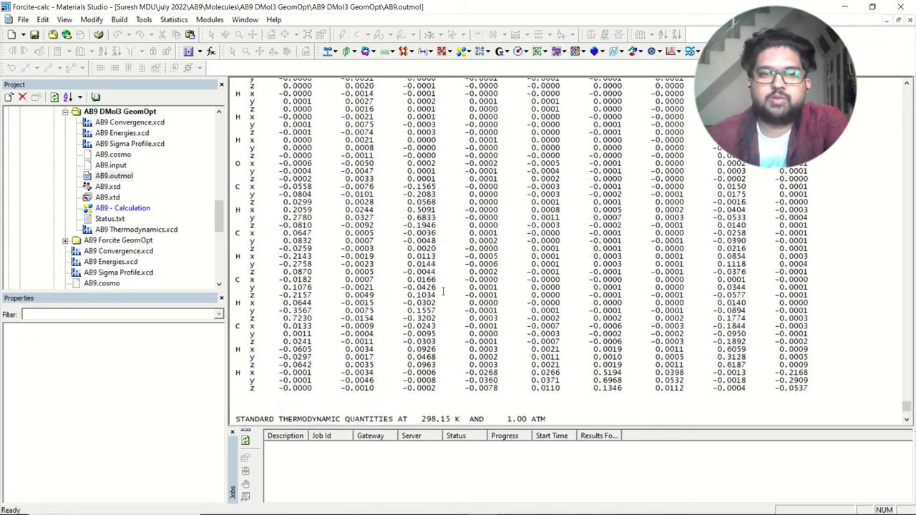
scroll(442, 290, up, 20)
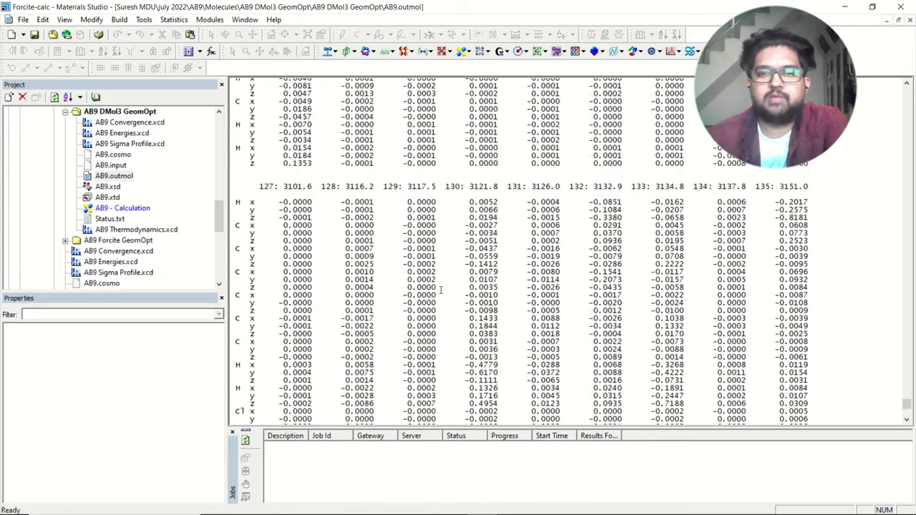
scroll(440, 290, up, 20)
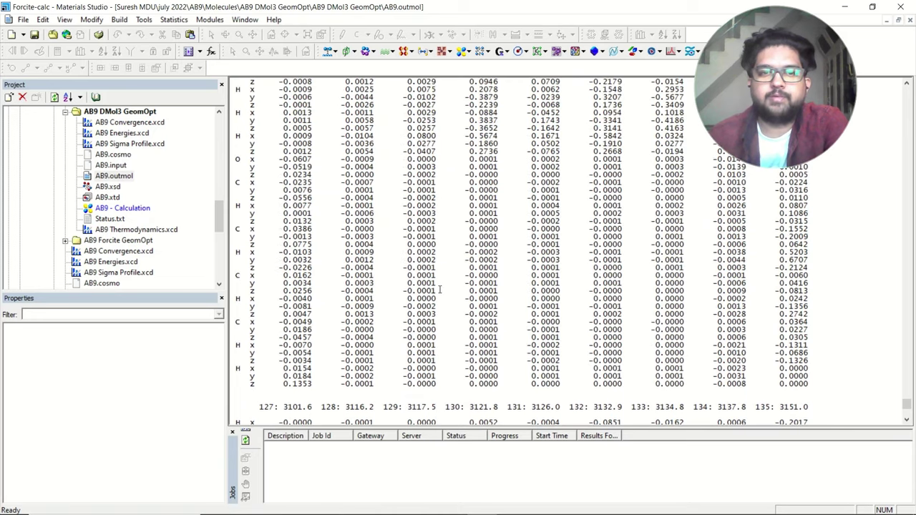
scroll(436, 287, up, 4)
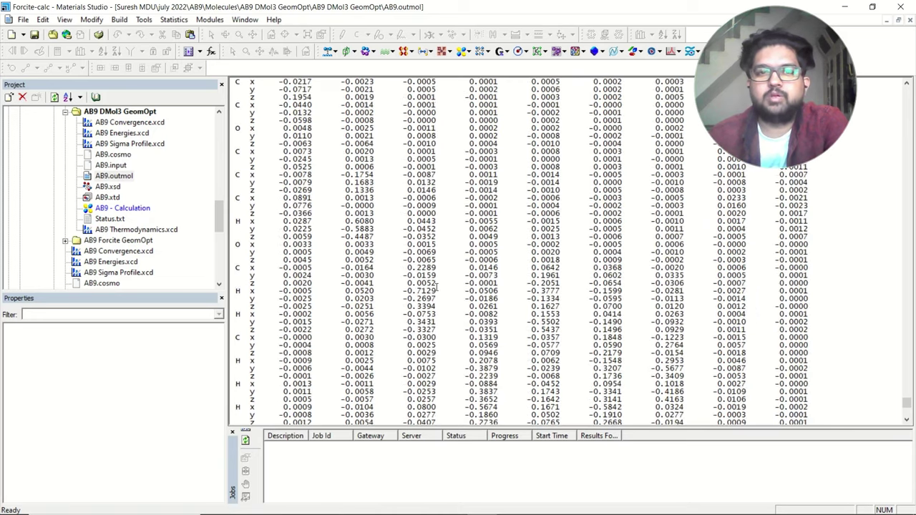
scroll(436, 287, up, 20)
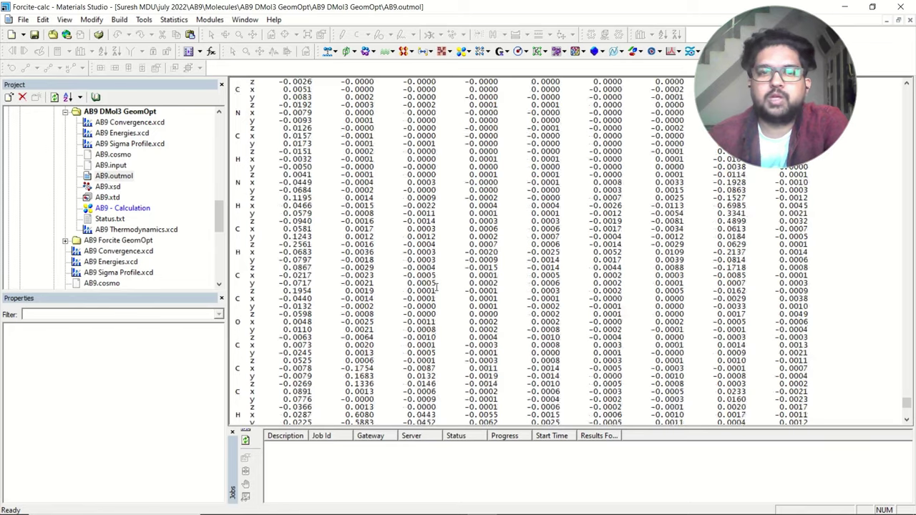
scroll(436, 287, up, 10)
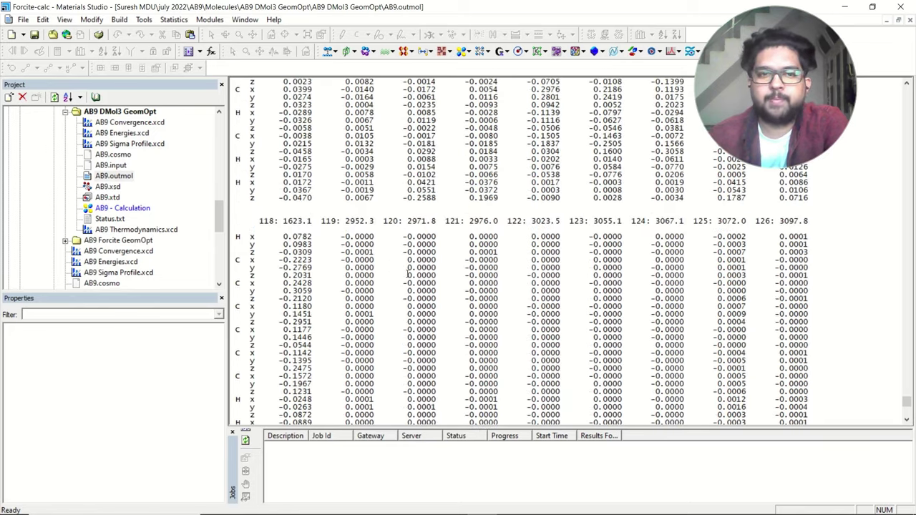
scroll(413, 275, up, 6)
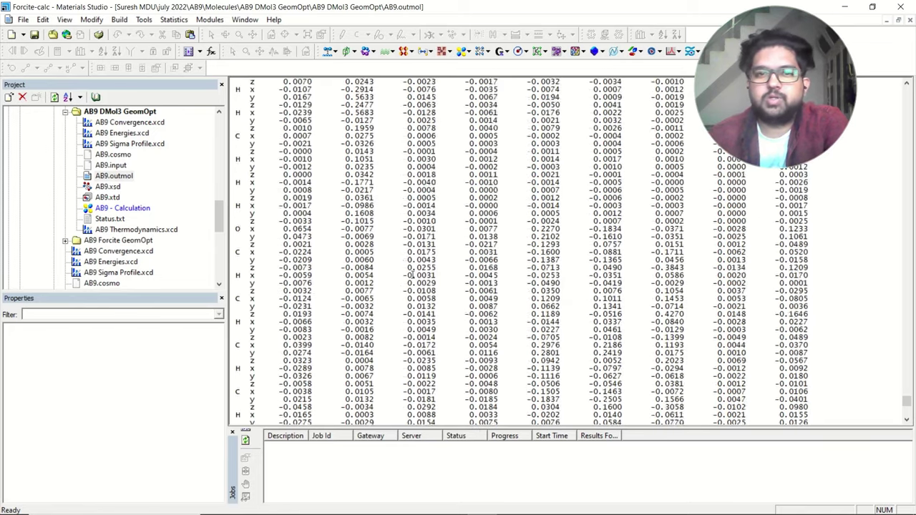